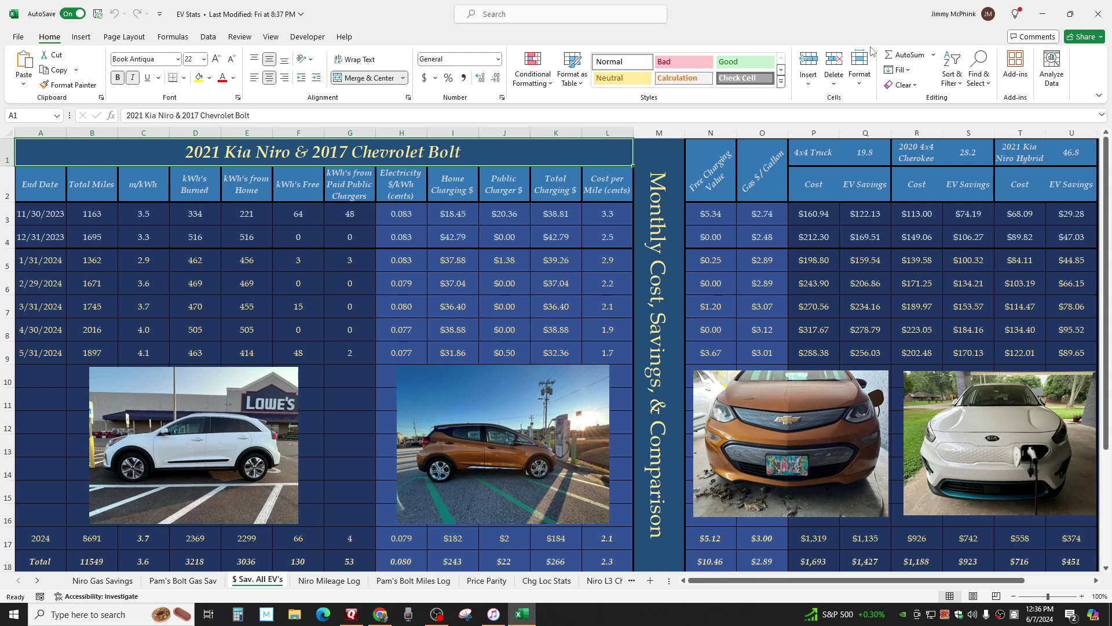
Review the electricity $/kWh rates for the 3/31/2024 and 5/31/2024 rows of the combined savings sheet
click(398, 351)
key(Up)
key(Up)
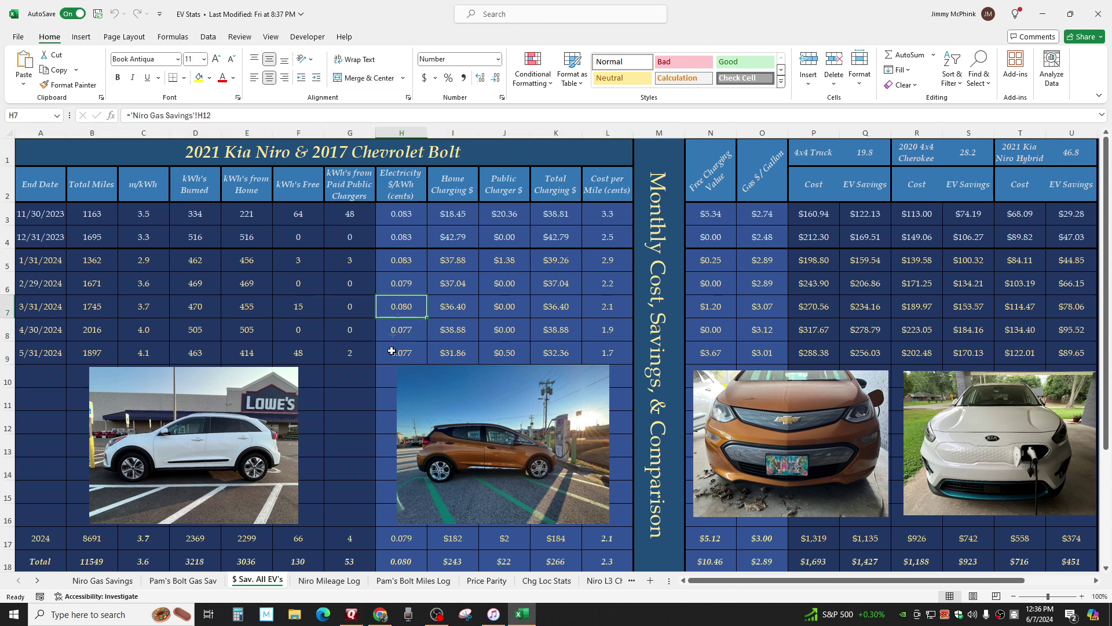
click(393, 352)
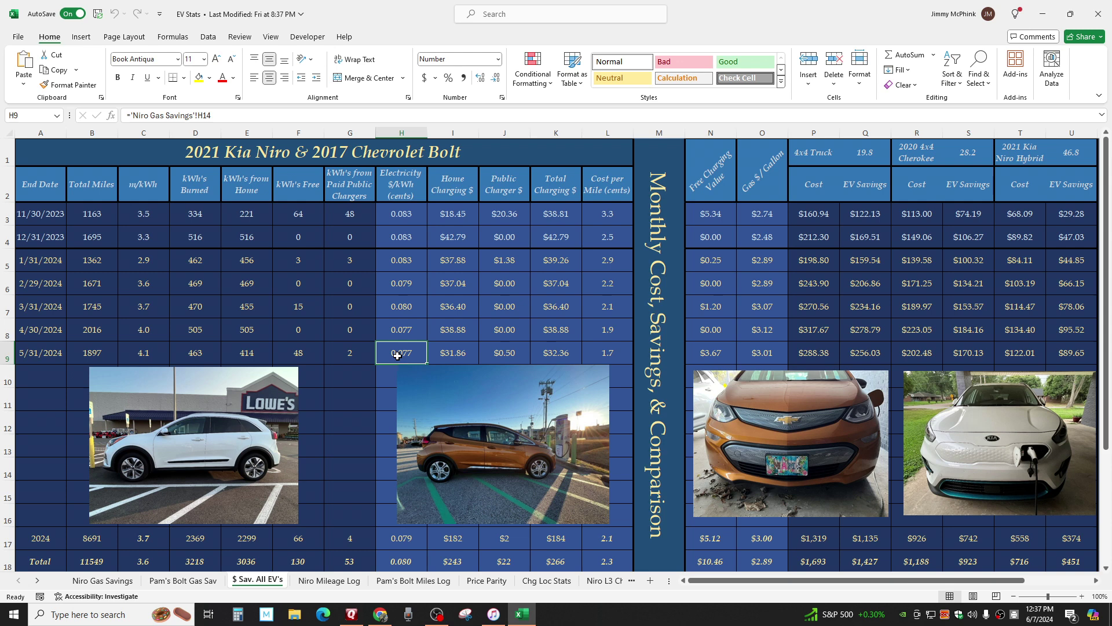
Try an electricity rate of .08 for the 4/30/2024 row and undo the change
click(403, 325)
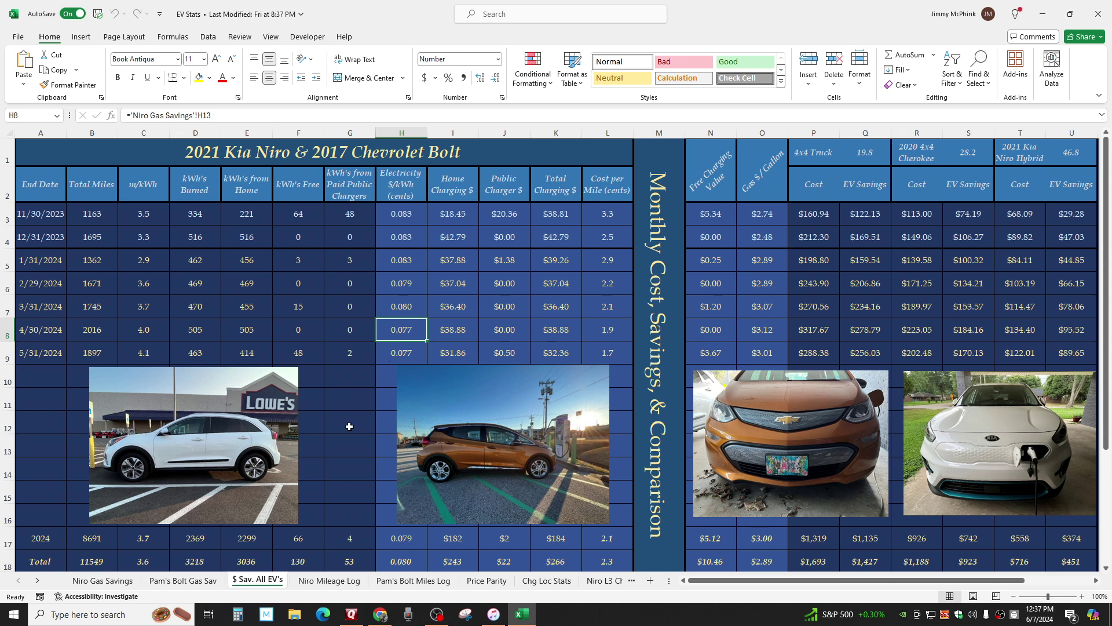
text(.08)
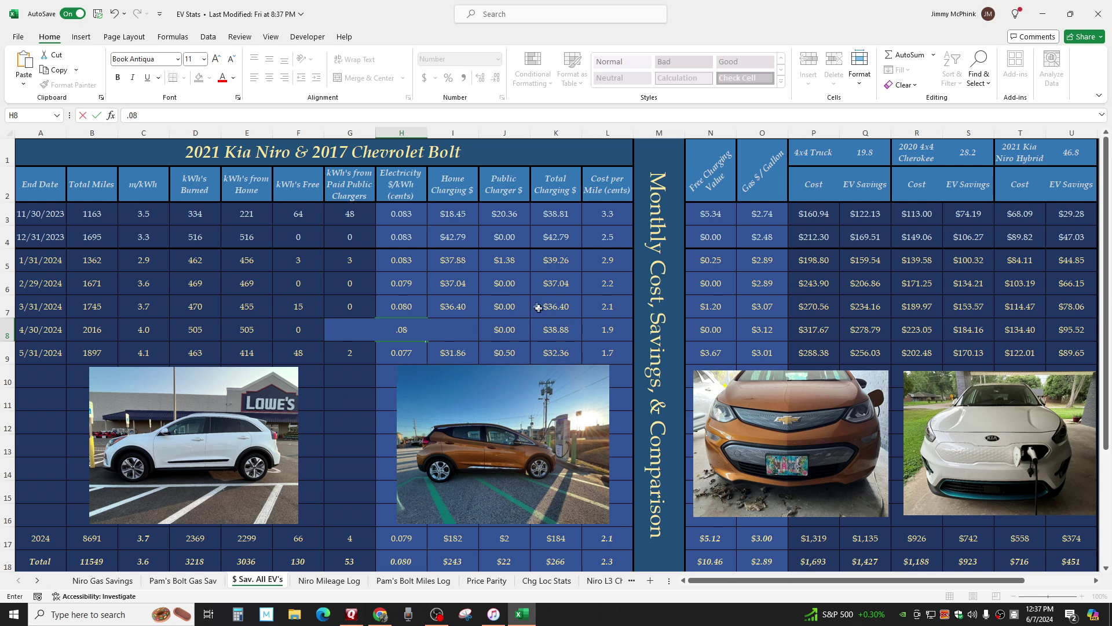
key(Return)
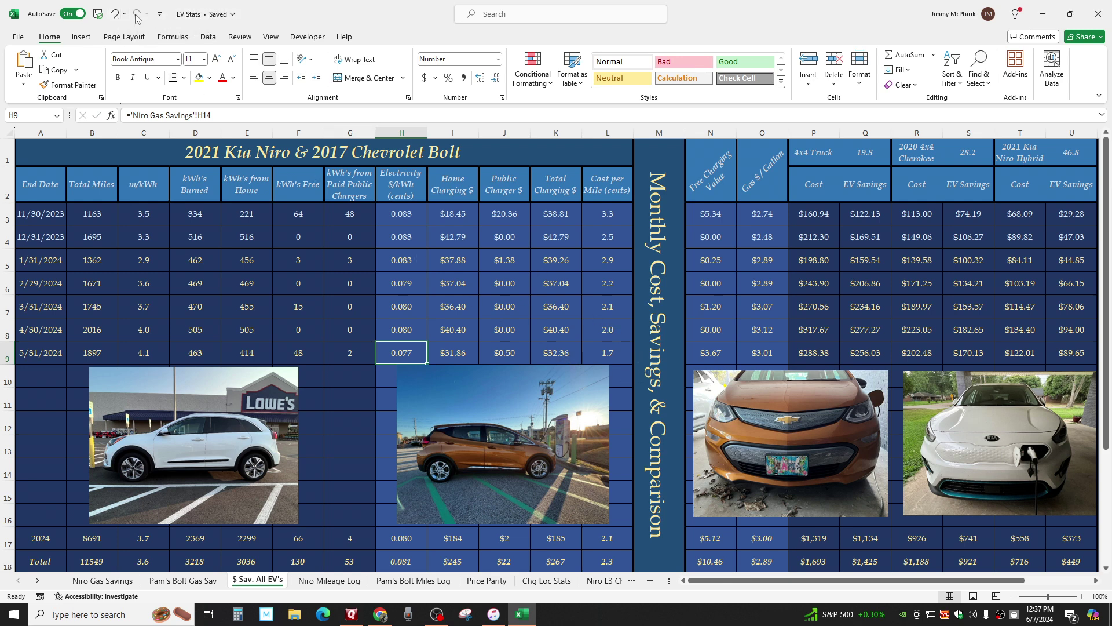
click(114, 14)
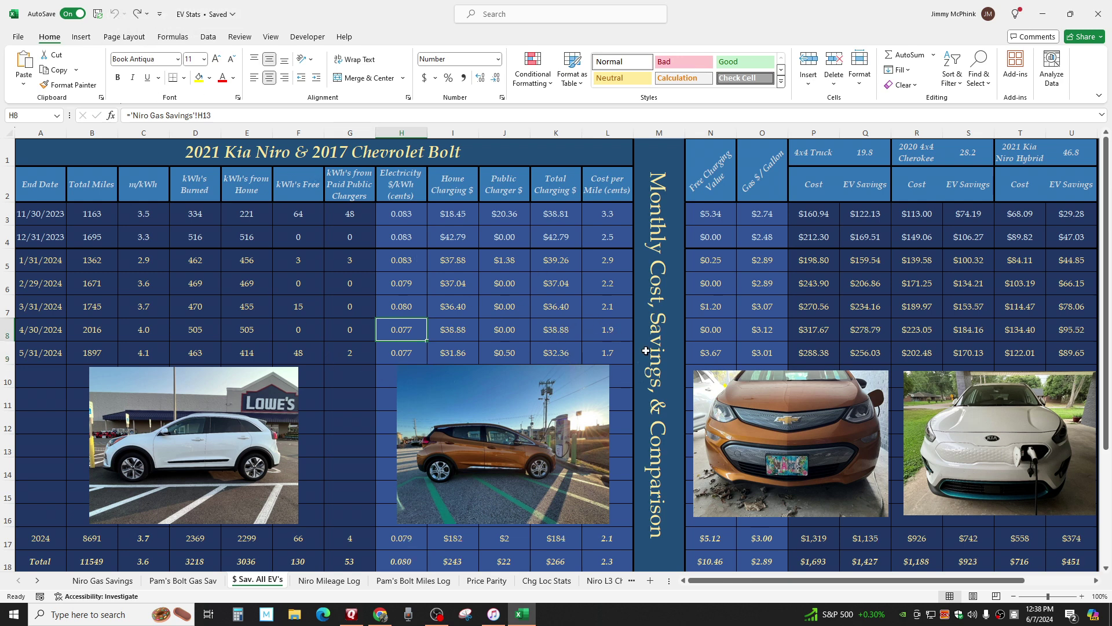
Check the combined total miles and m/kWh for 5/31/2024
click(318, 153)
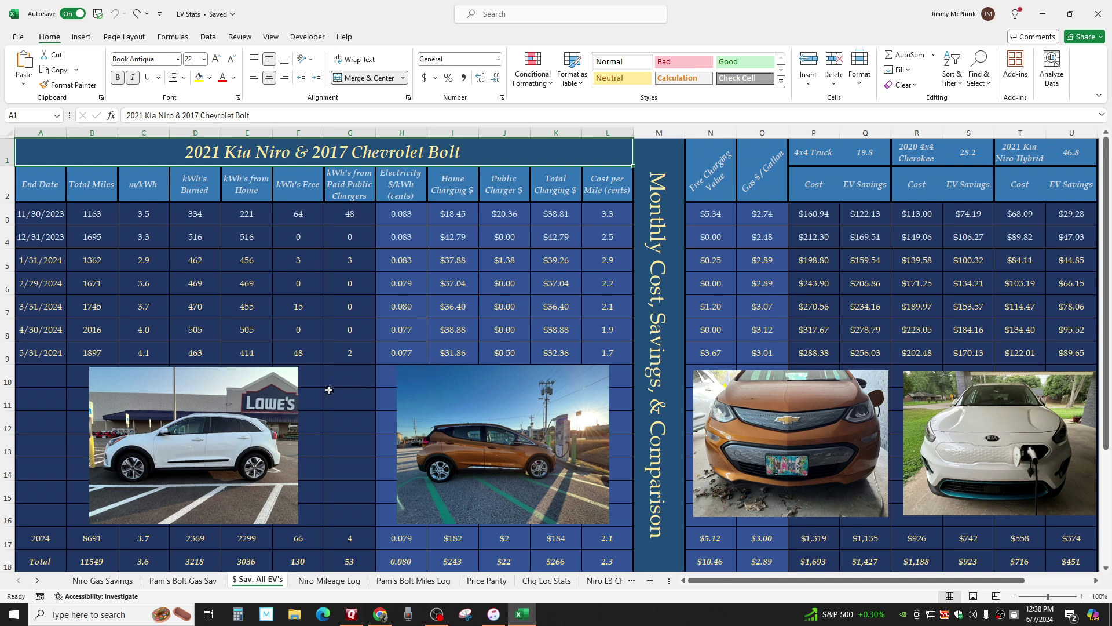
click(93, 354)
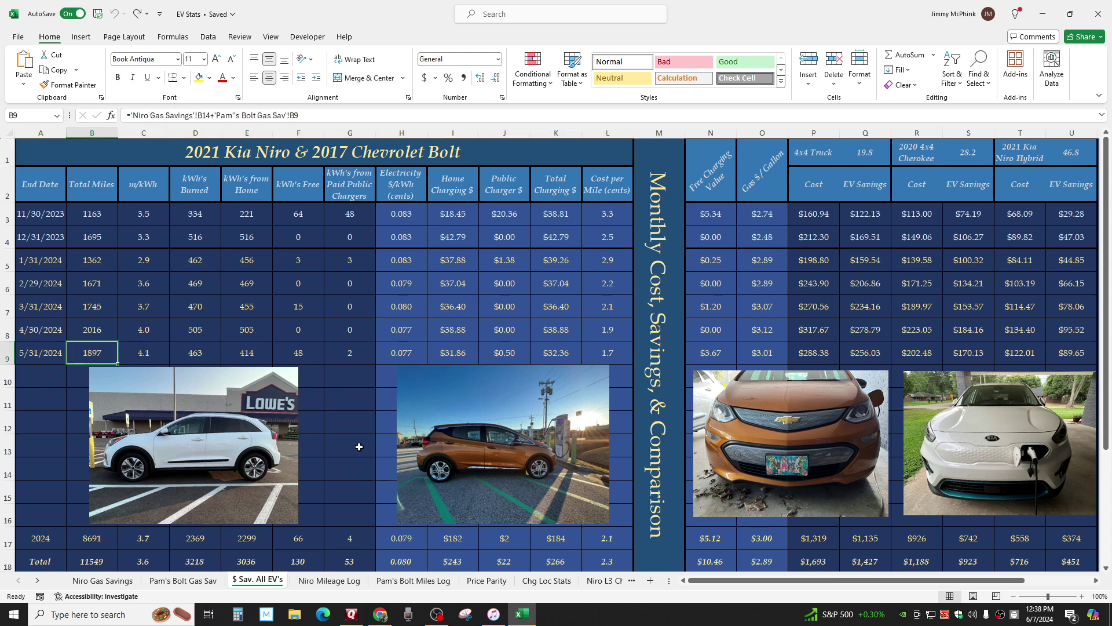
click(147, 353)
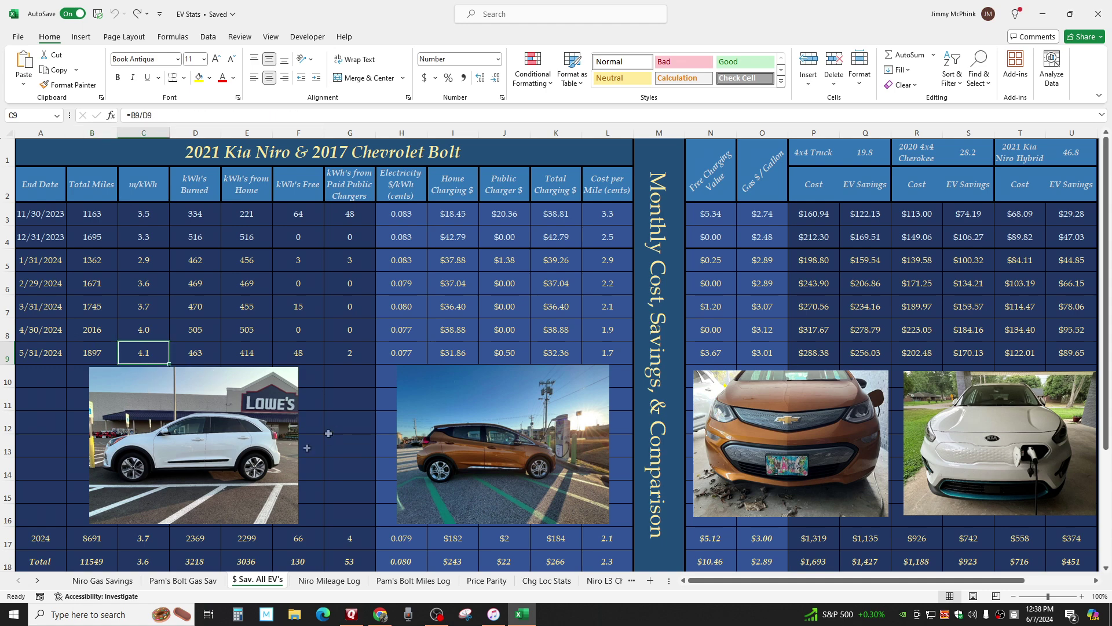
Compare the 5/31/2024 m/kWh of the Kia Niro with that of the Chevrolet Bolt on their separate gas savings sheets
click(106, 580)
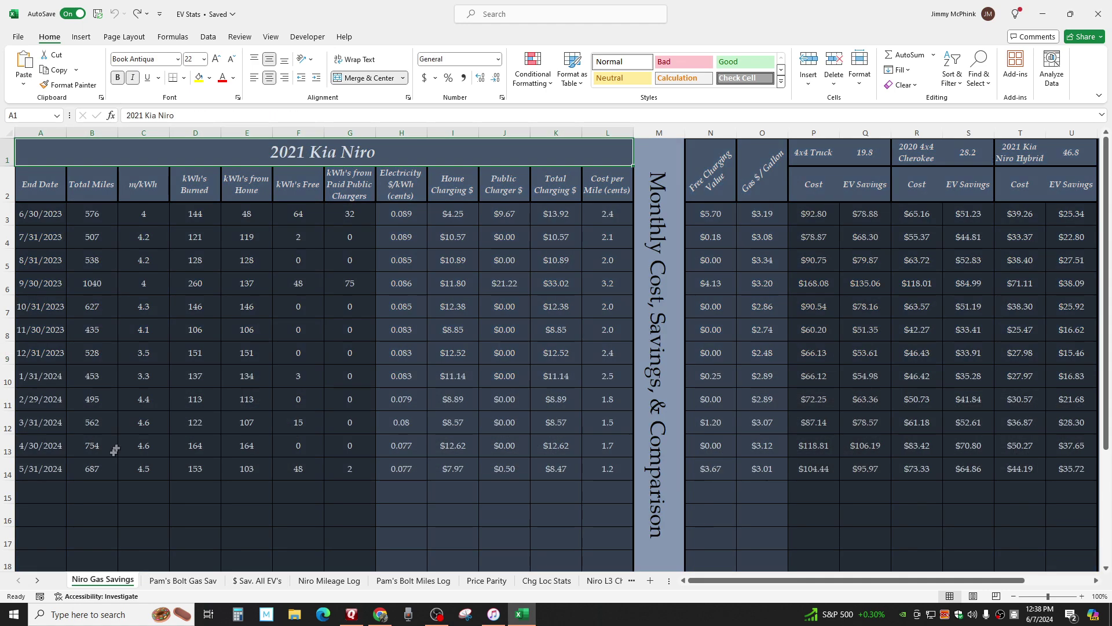
click(152, 471)
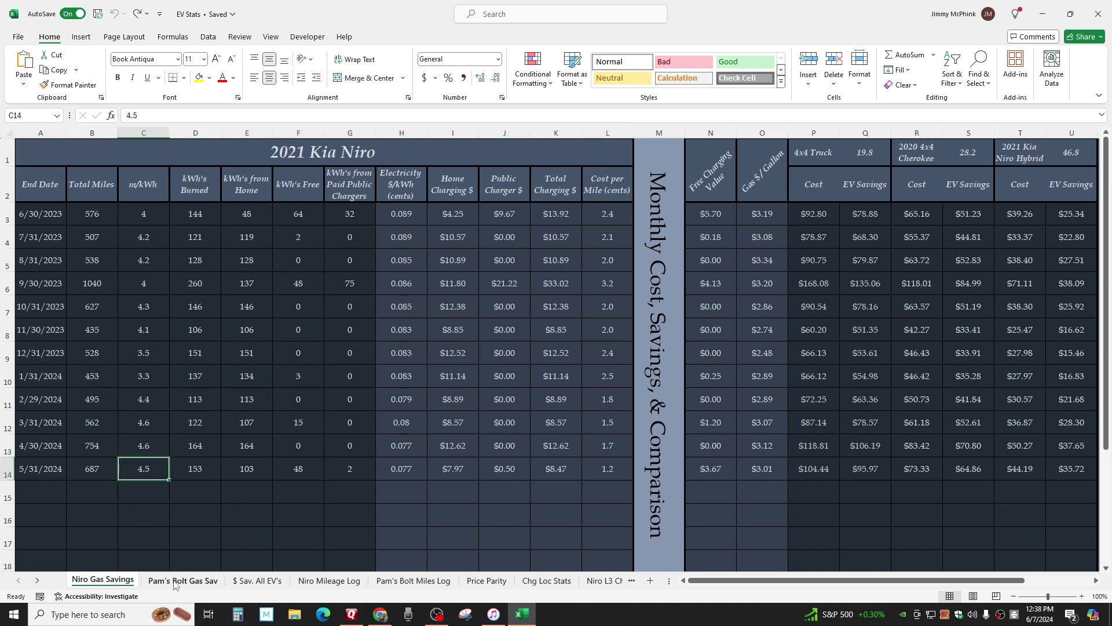
click(176, 582)
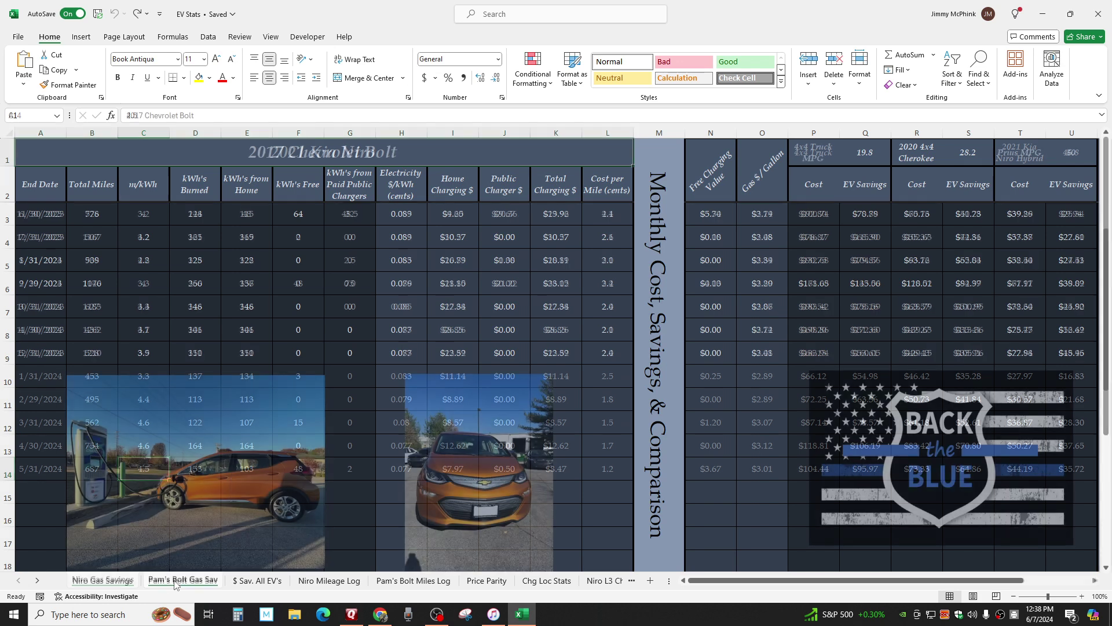
click(118, 582)
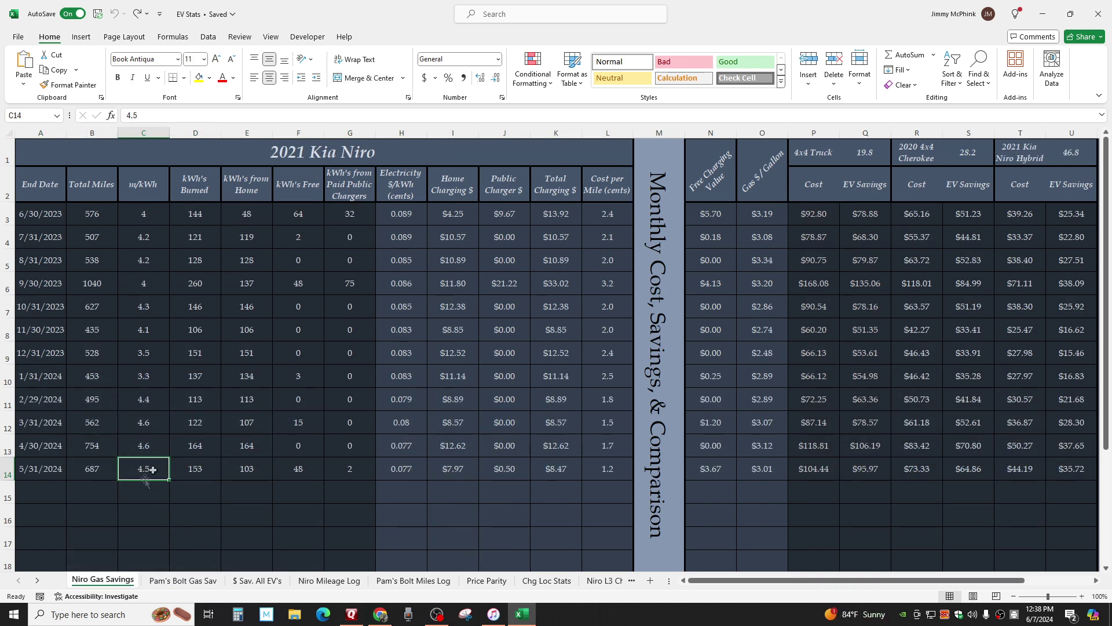
click(197, 586)
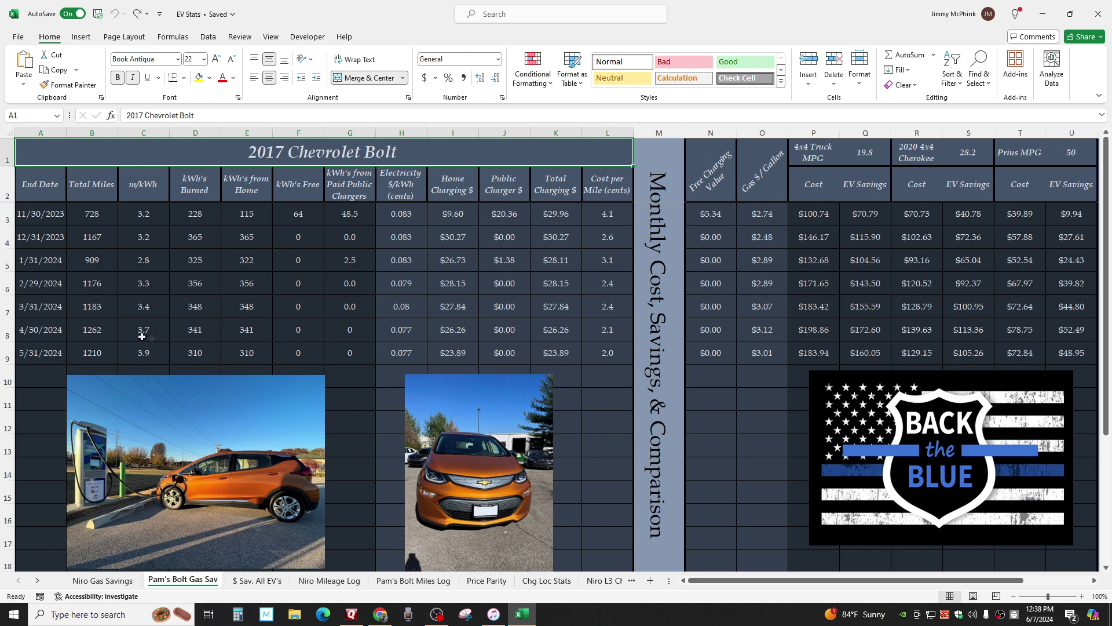
click(148, 354)
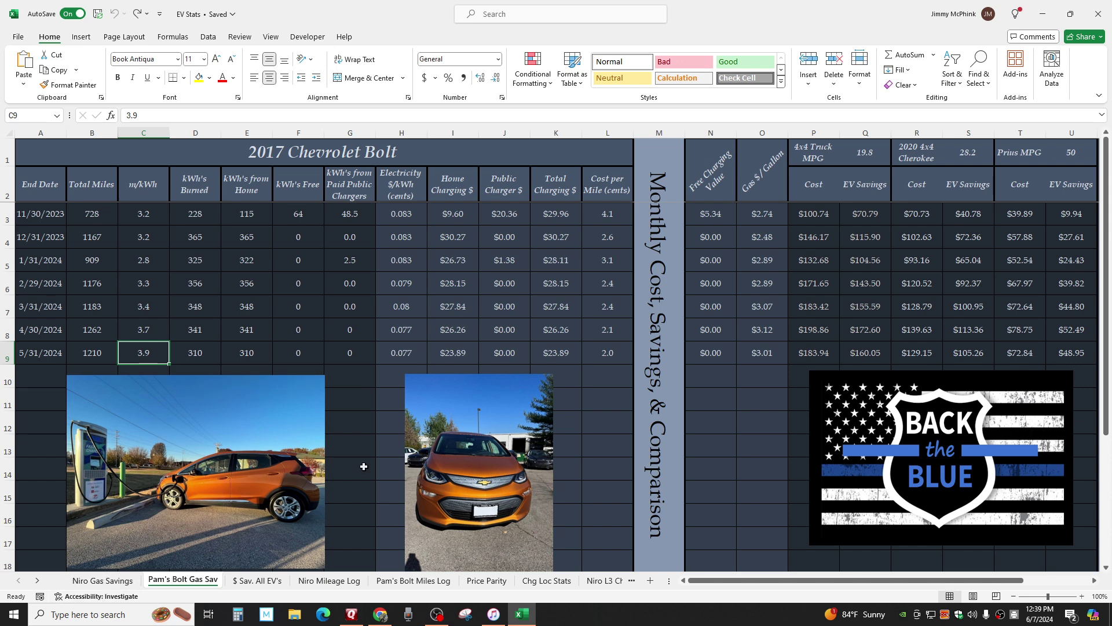
Check the Bolt's total charging cost for 5/31/2024 and multiply 52 by 4.25 in Calculator
click(566, 355)
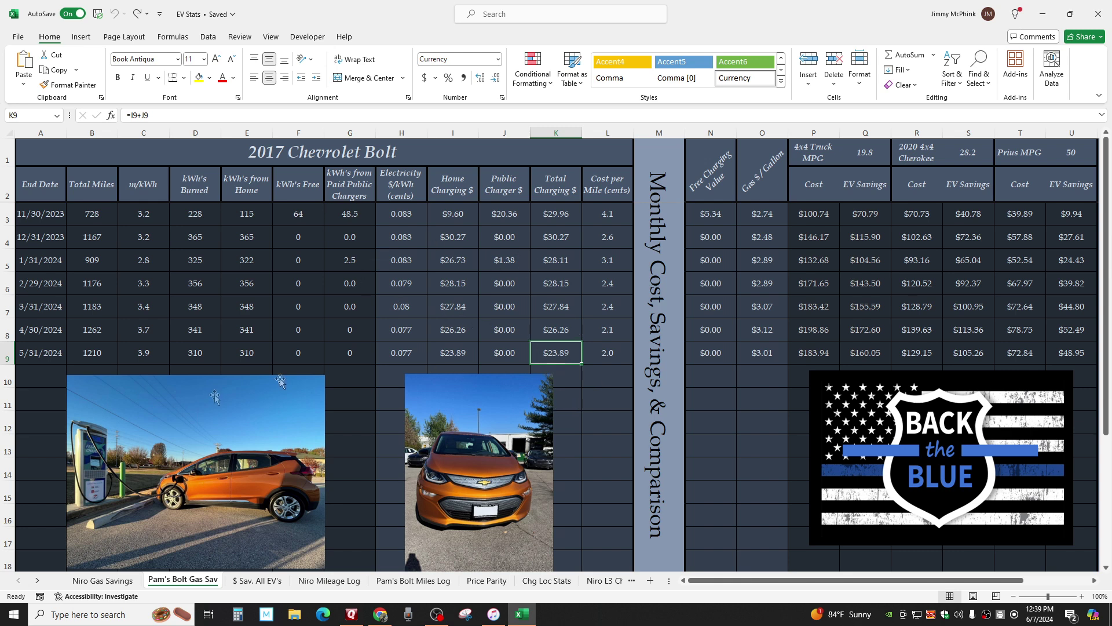
click(237, 614)
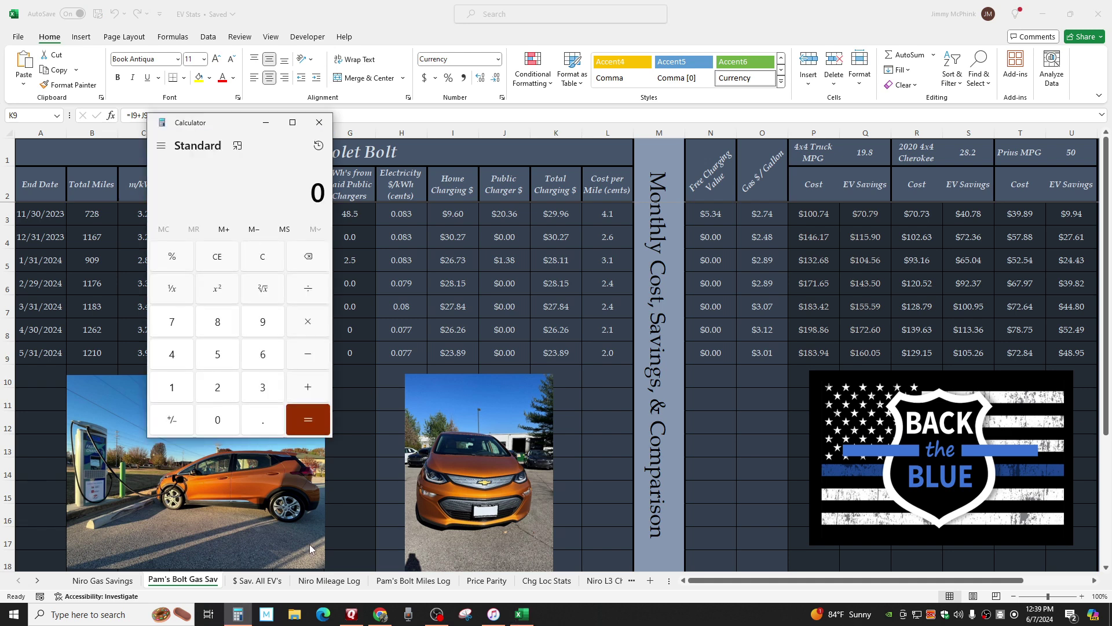
text(52 × )
text(4)
text(.25)
key(Return)
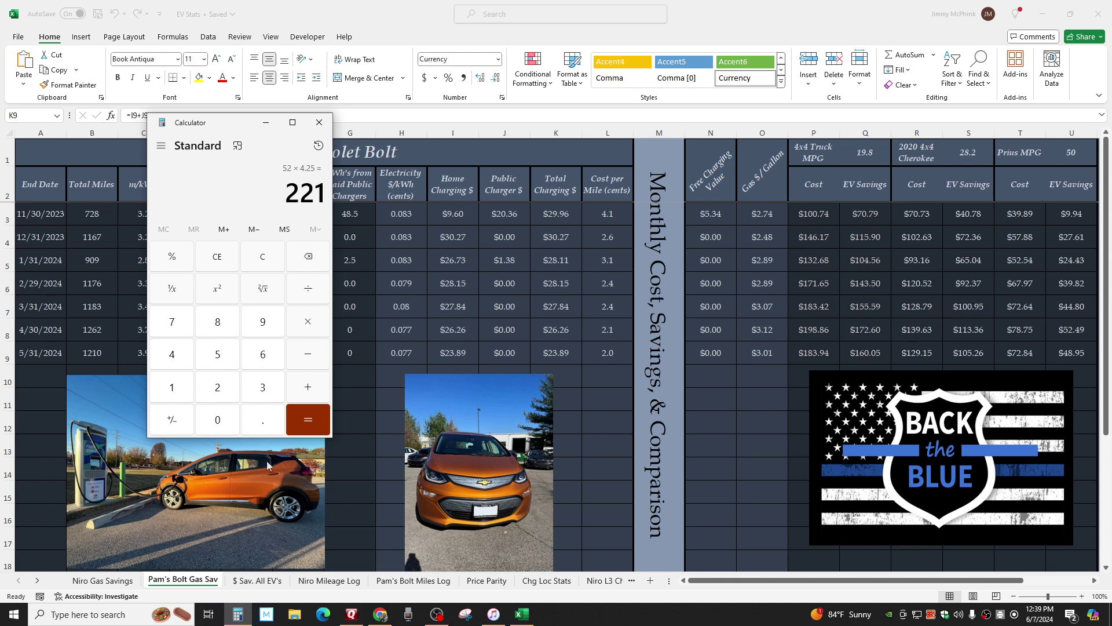
Clear the calculation, divide 23.89 by 221, and close Calculator
click(266, 255)
text(23.89/221)
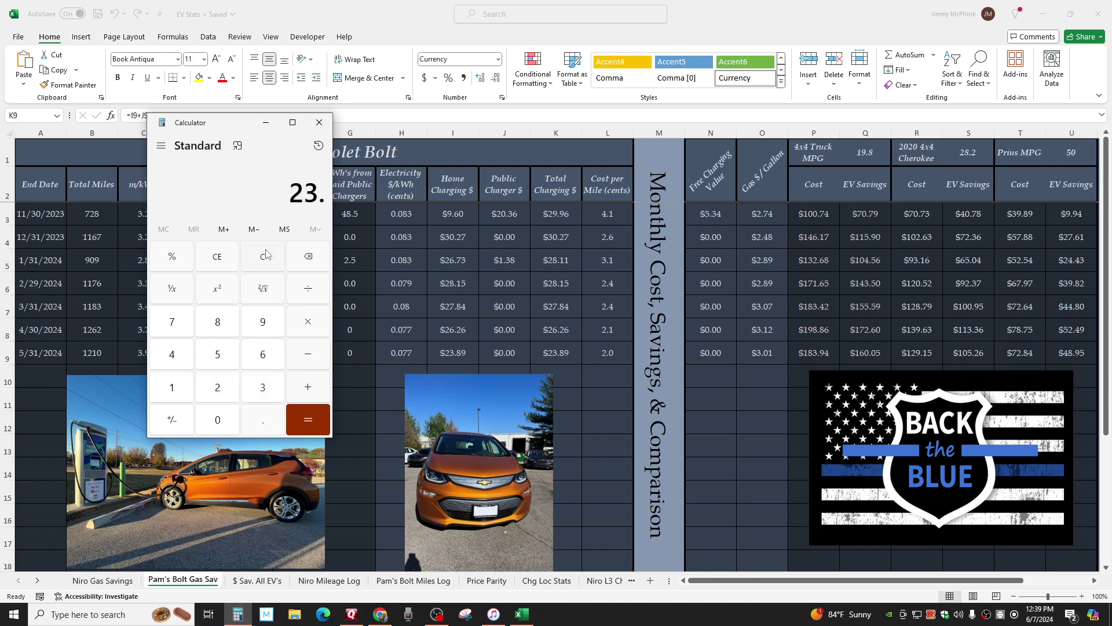
key(Return)
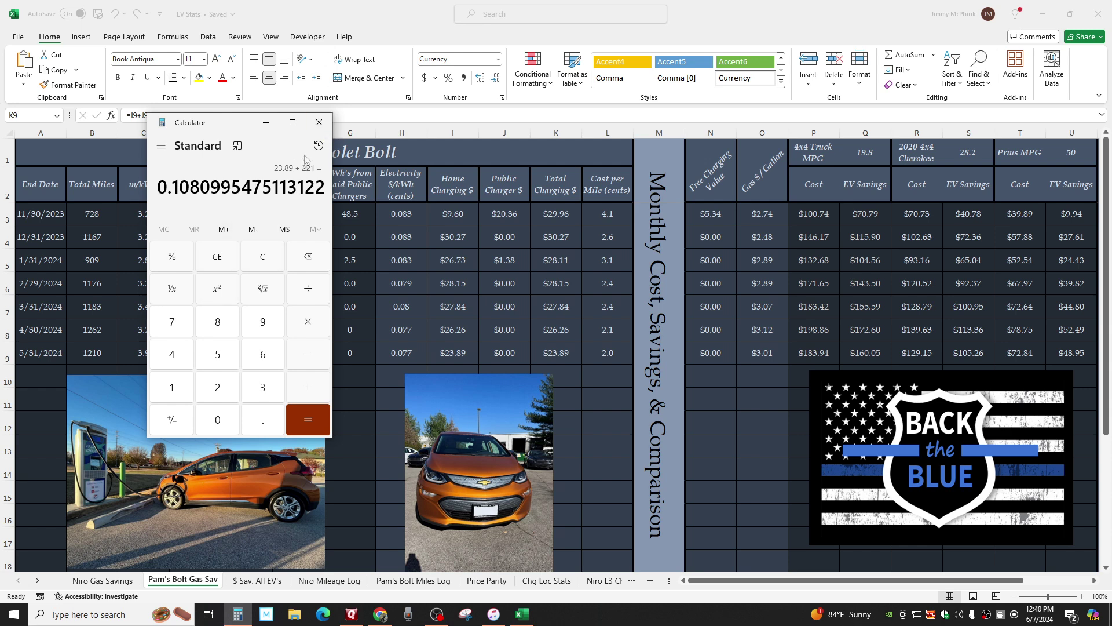
click(319, 122)
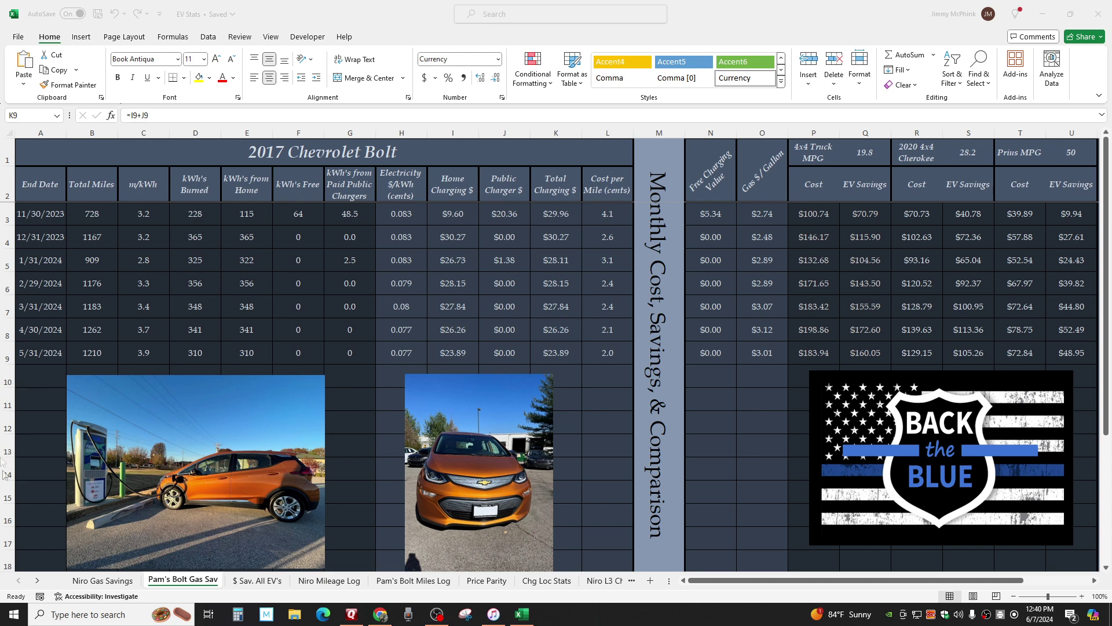
On the Niro Gas Savings sheet, inspect the 5/31/2024 electricity rate, kWh burned, free kWh and cost per mile
click(103, 581)
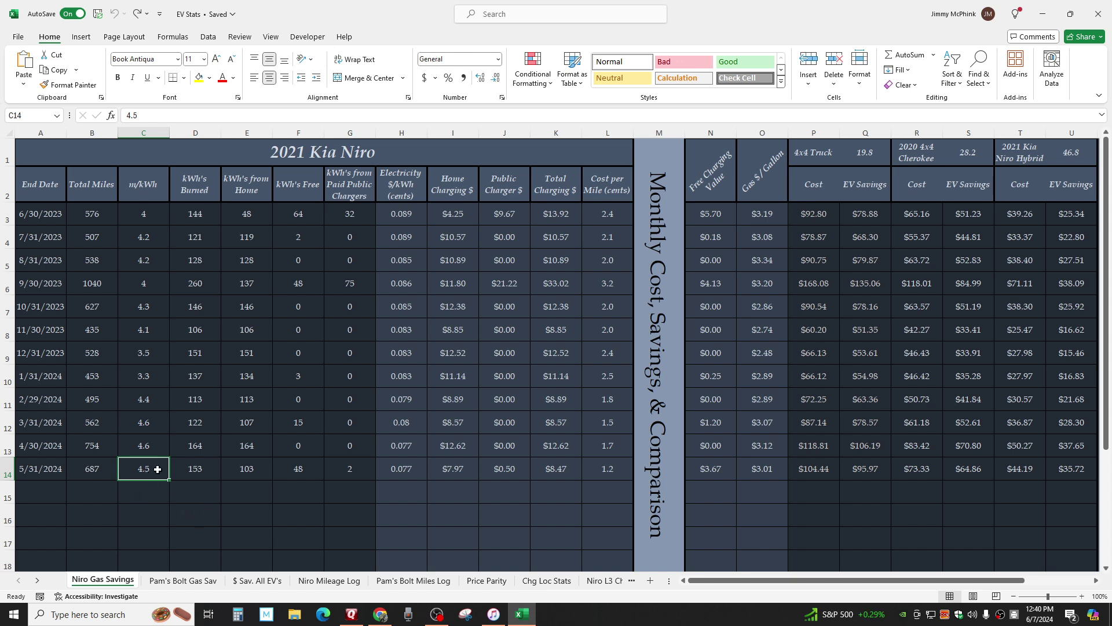
click(404, 470)
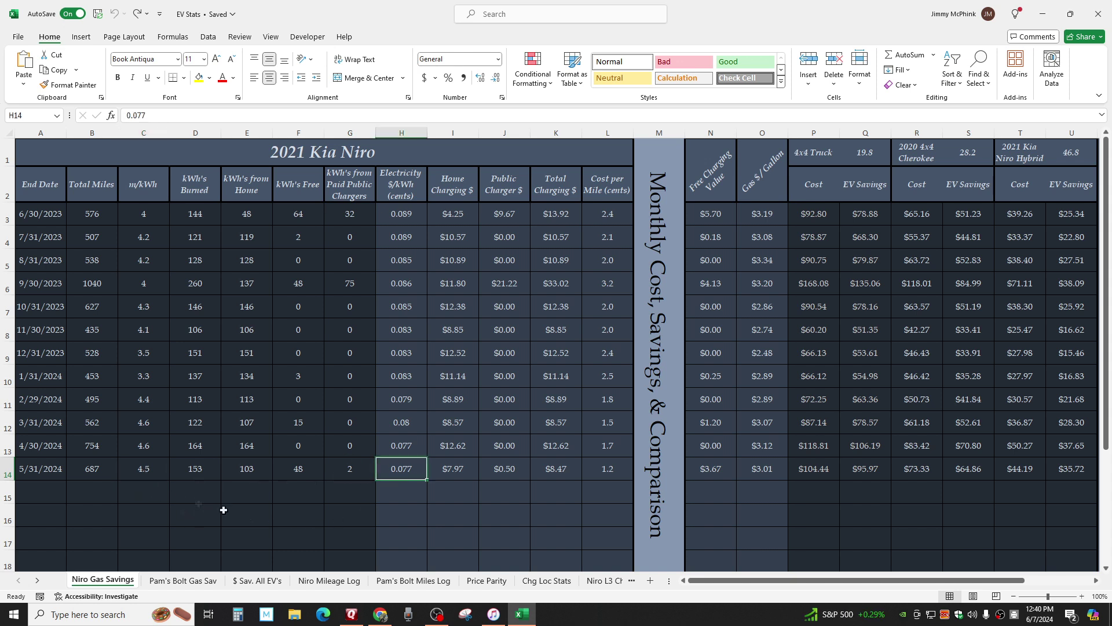
click(207, 471)
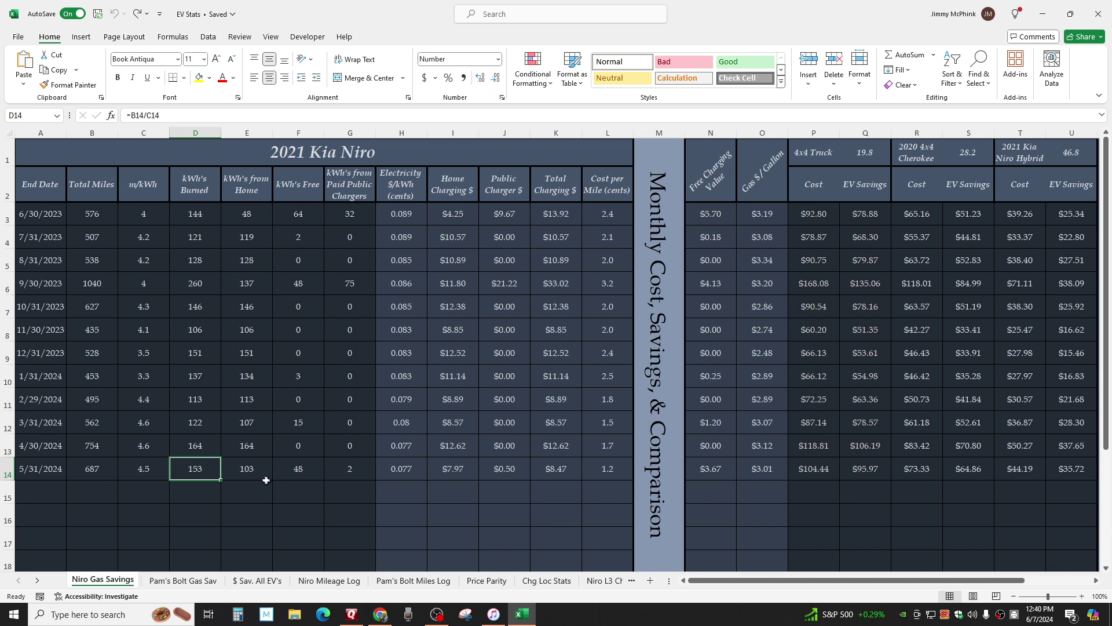
click(307, 469)
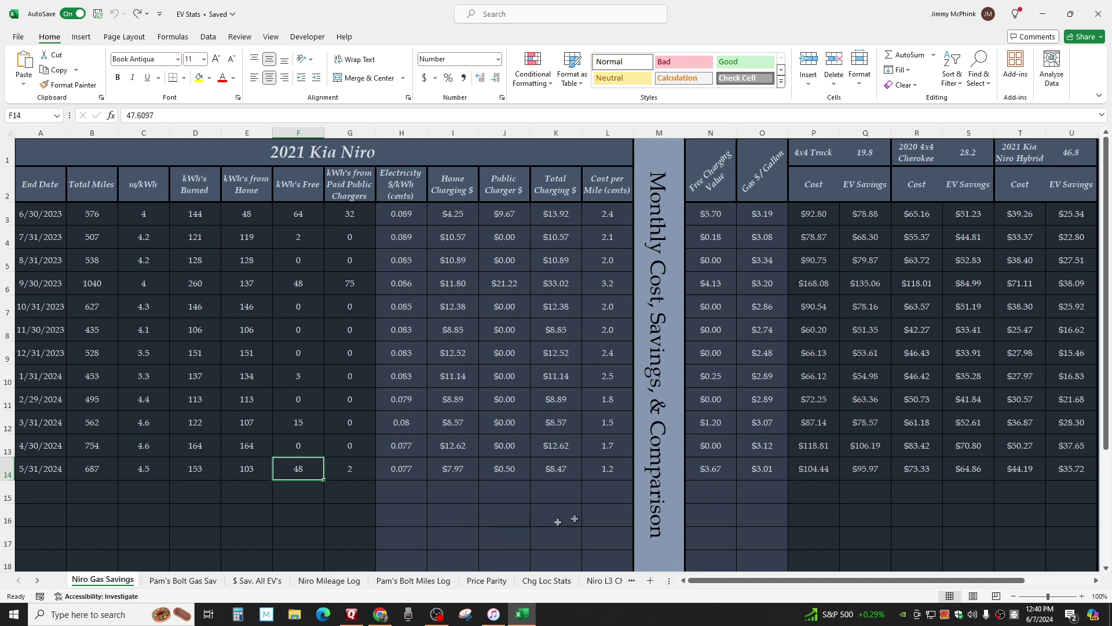
click(613, 473)
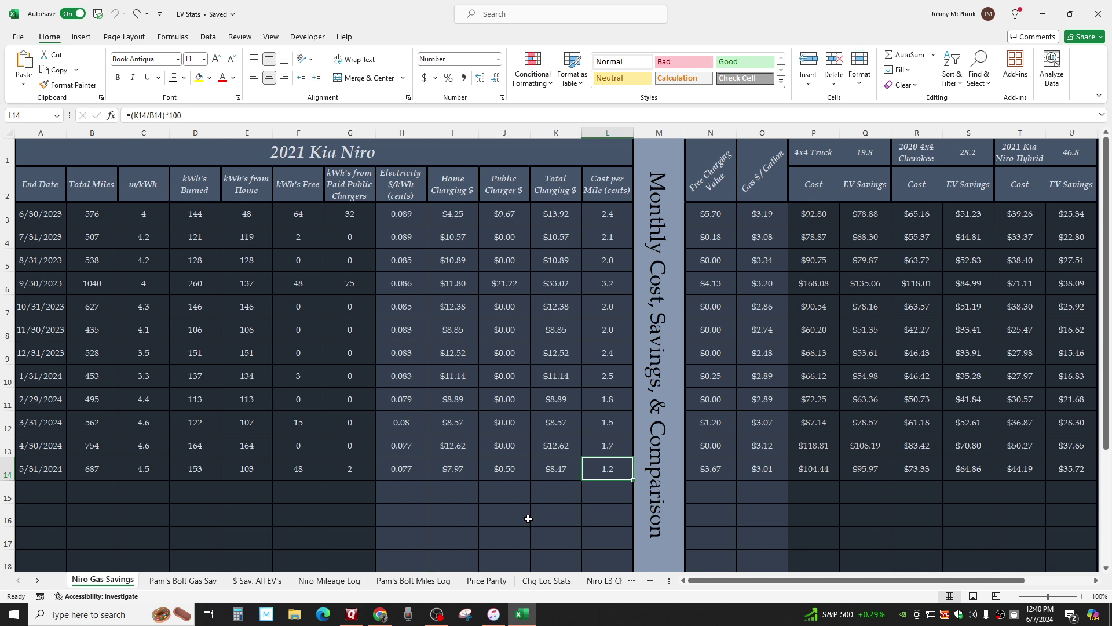
Compare the Niro's free kWh for 5/31/2024 with its paid public charger kWh and public charging cost
click(315, 473)
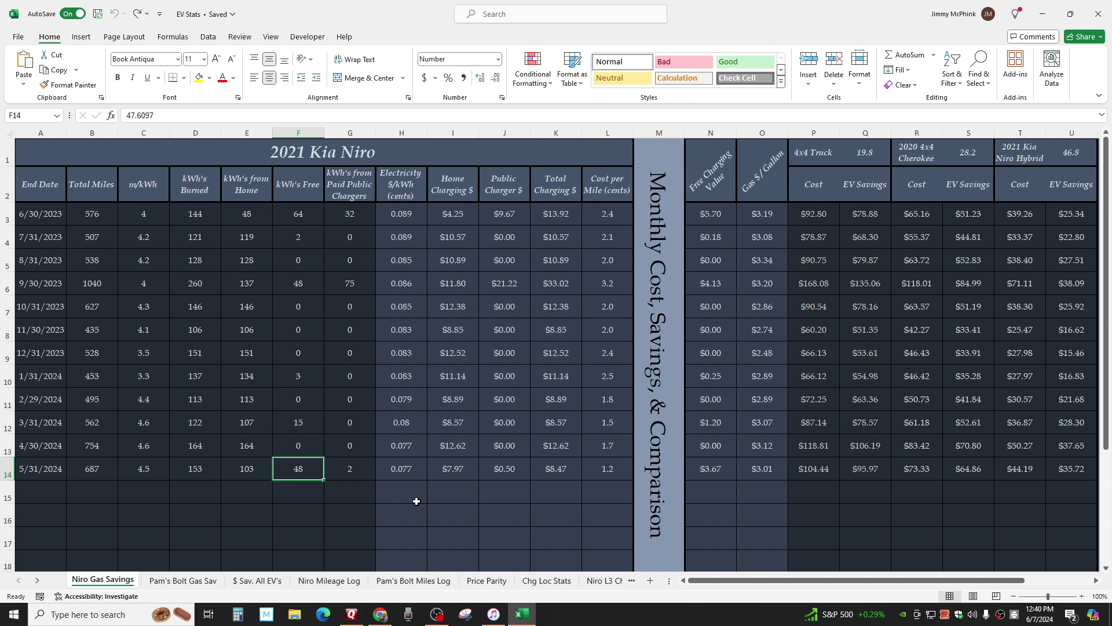
click(525, 471)
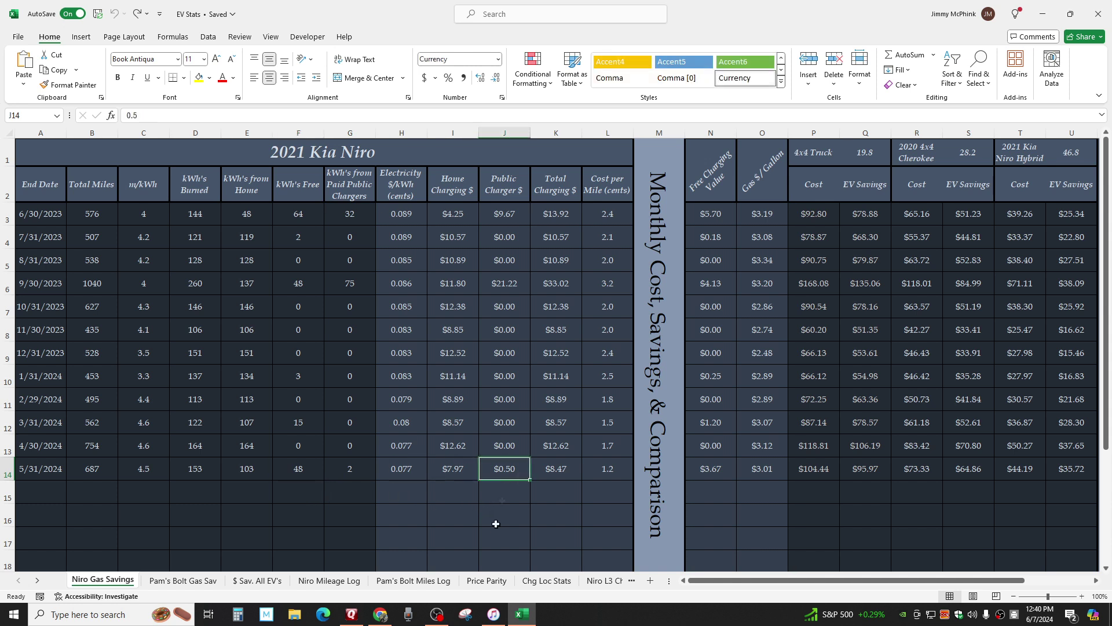
click(359, 472)
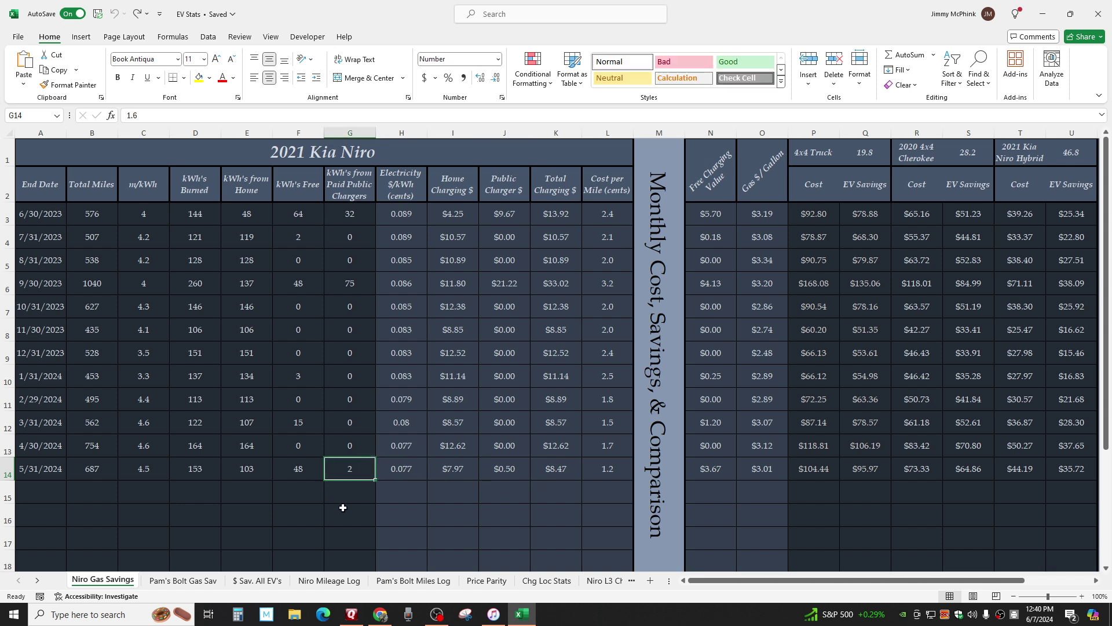
click(513, 462)
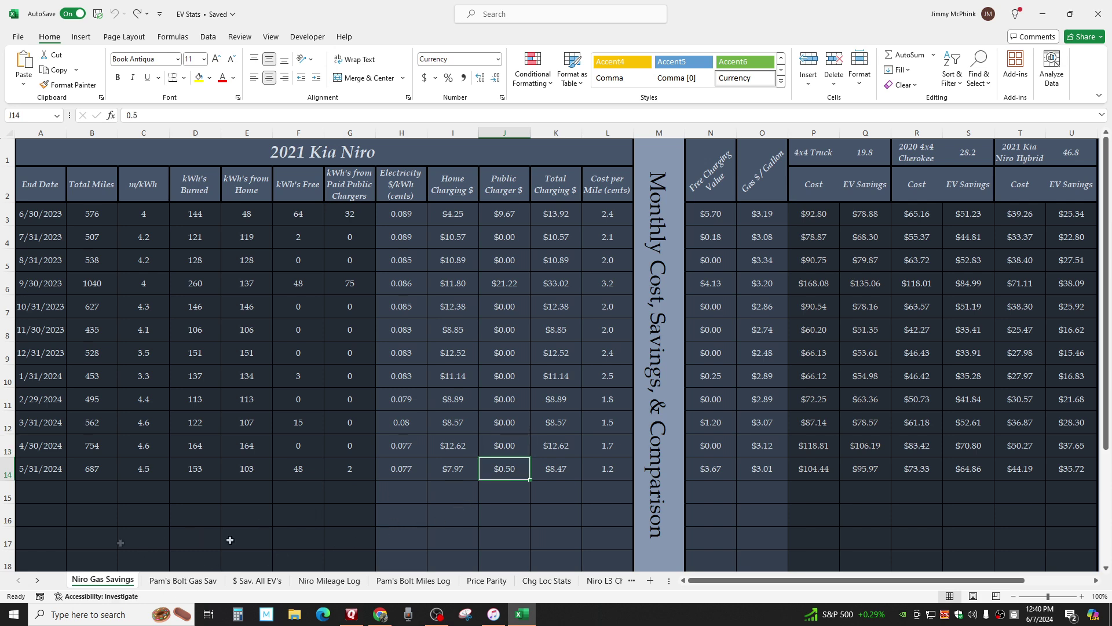
Return to the $ Sav. All EV's sheet and compare free kWh for April and May 2024, plus April's cost per mile
click(196, 580)
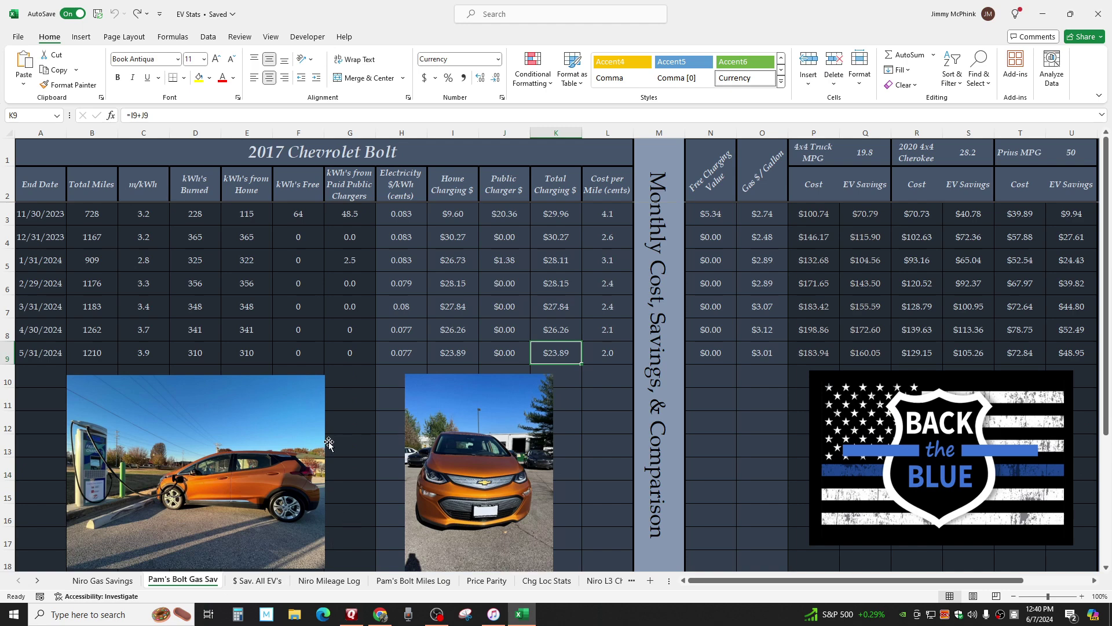
click(267, 581)
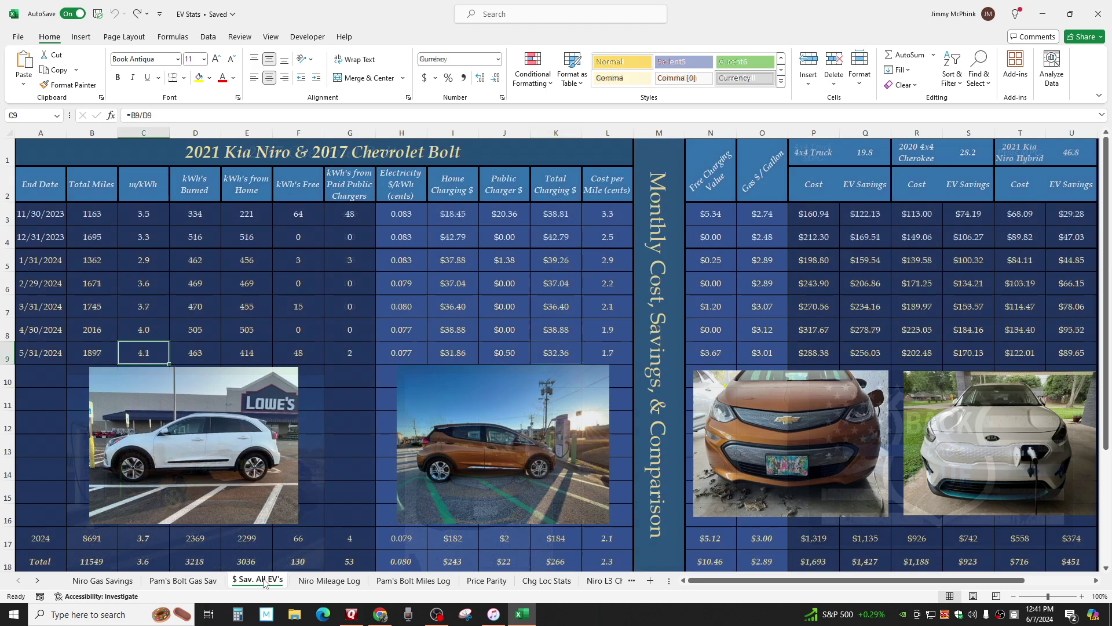
click(286, 153)
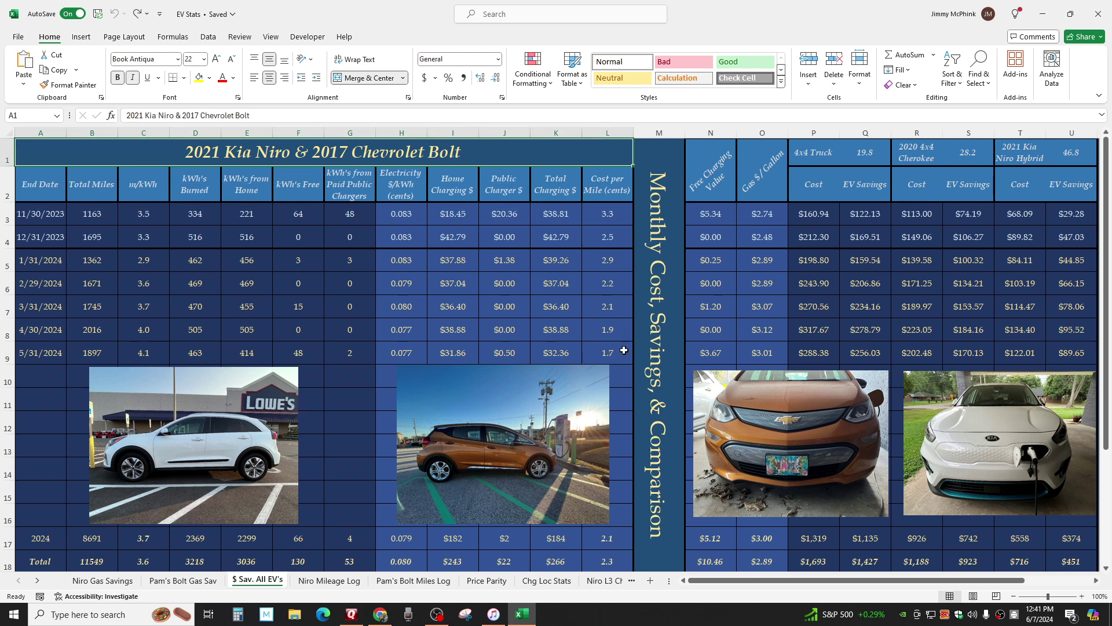
click(306, 354)
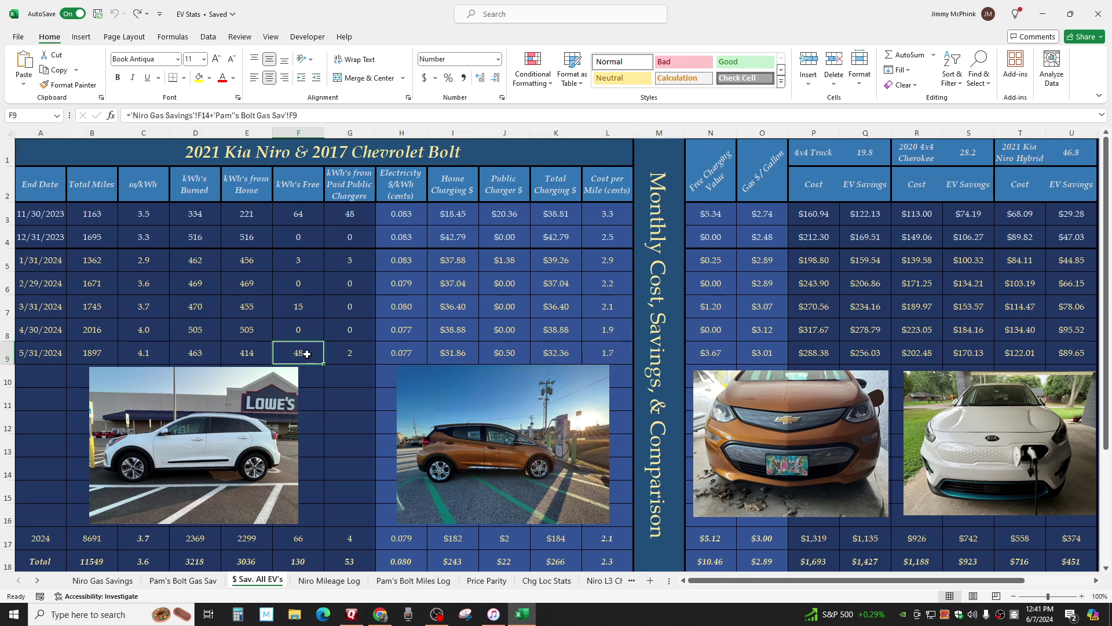
click(317, 322)
click(617, 332)
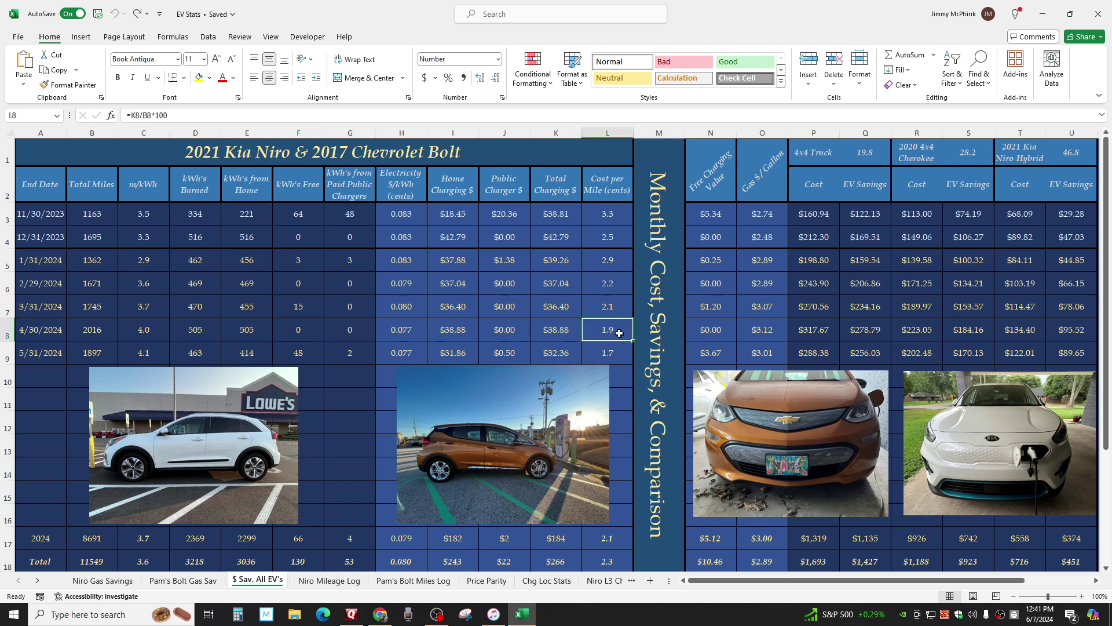
Test the 5/31/2024 cost per mile with free kWh set to 0, and undo the override
click(310, 350)
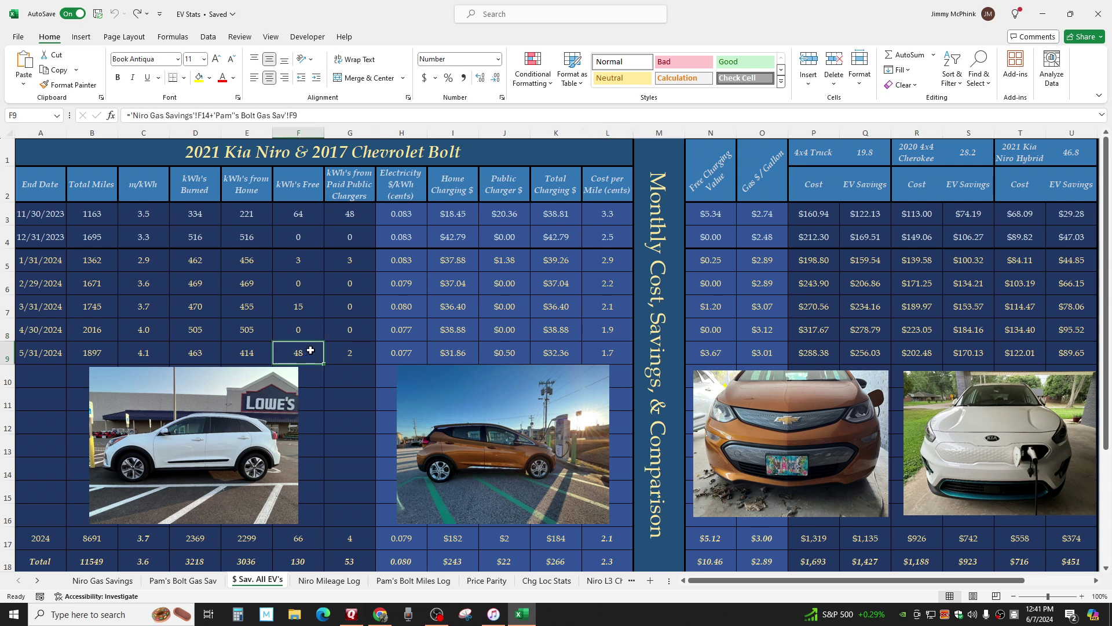
text(0)
key(Return)
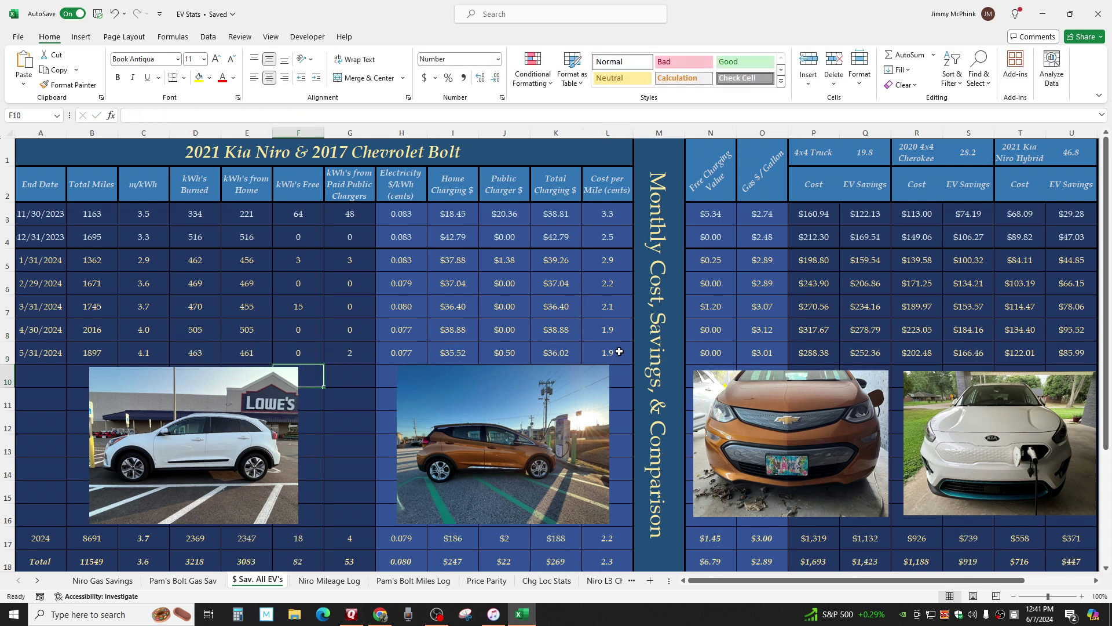
click(108, 13)
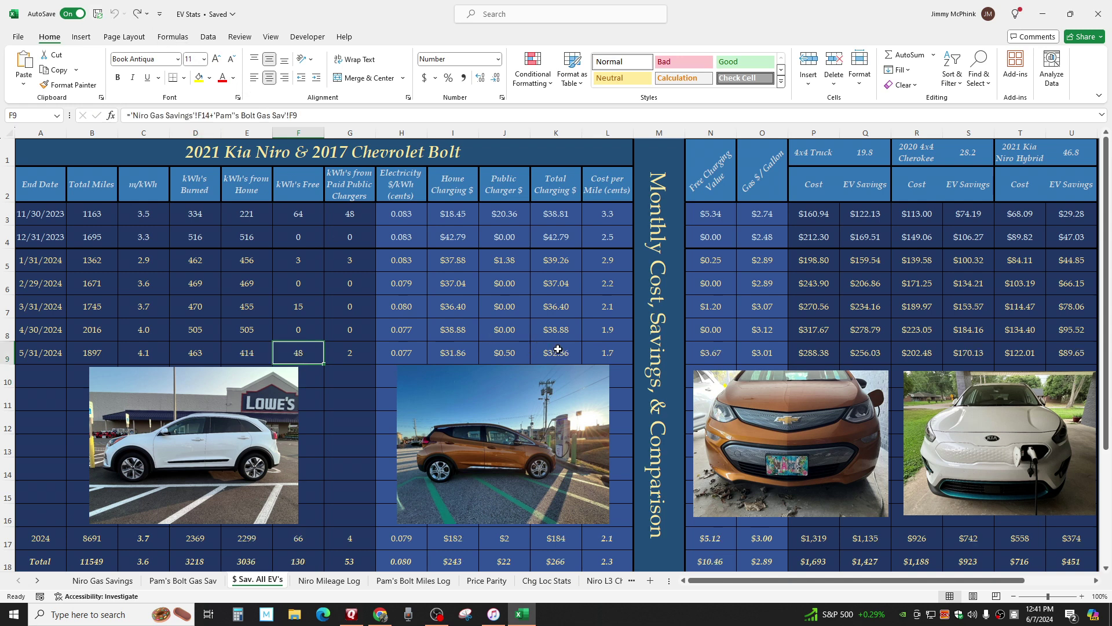
Inspect the 5/31/2024 free charging value and gas price, plus the 4x4 Truck's MPG, cost formula and EV savings
click(700, 353)
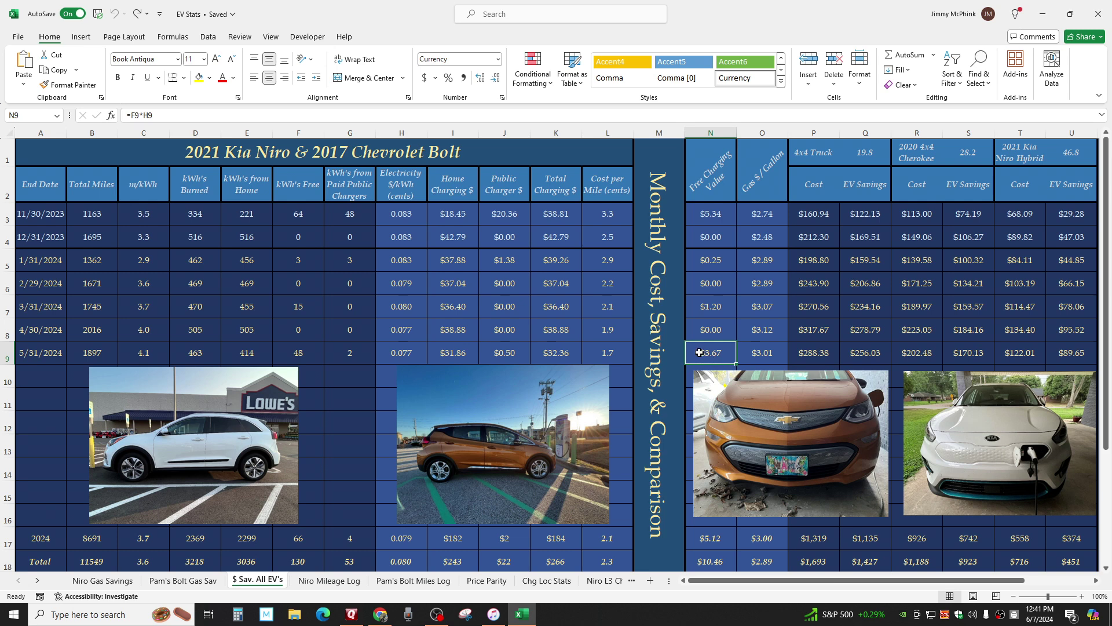
click(780, 355)
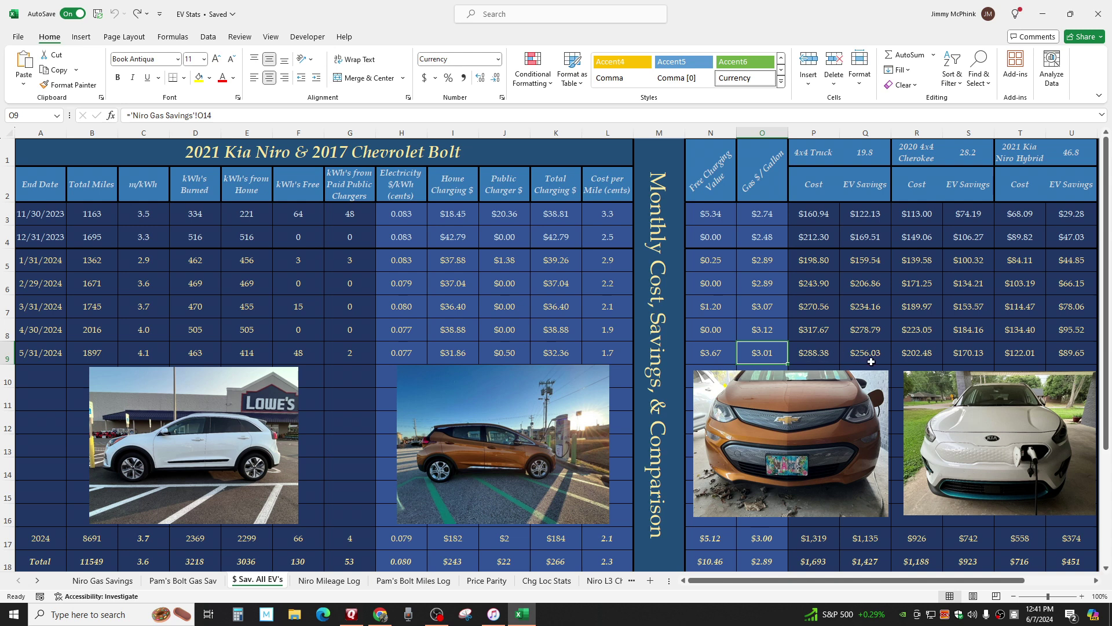
click(829, 154)
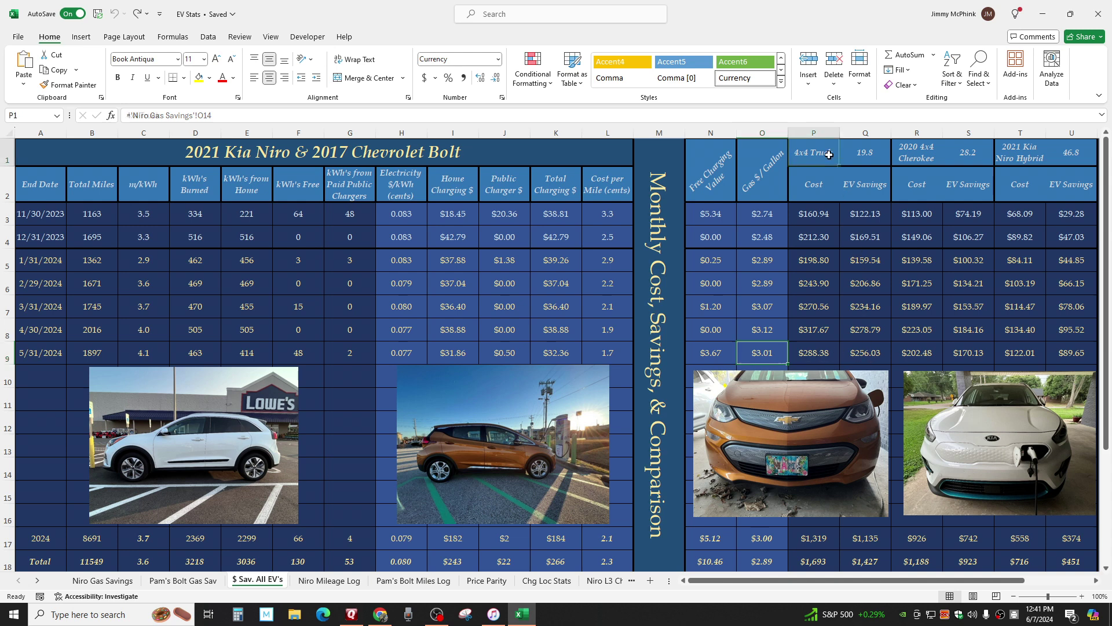
click(868, 154)
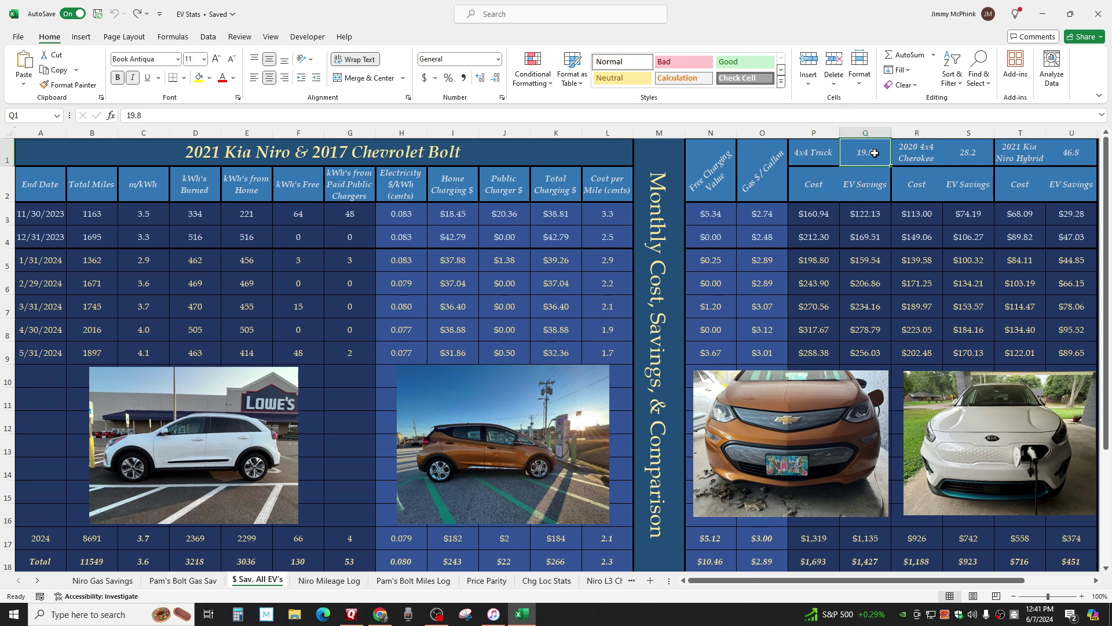
click(810, 358)
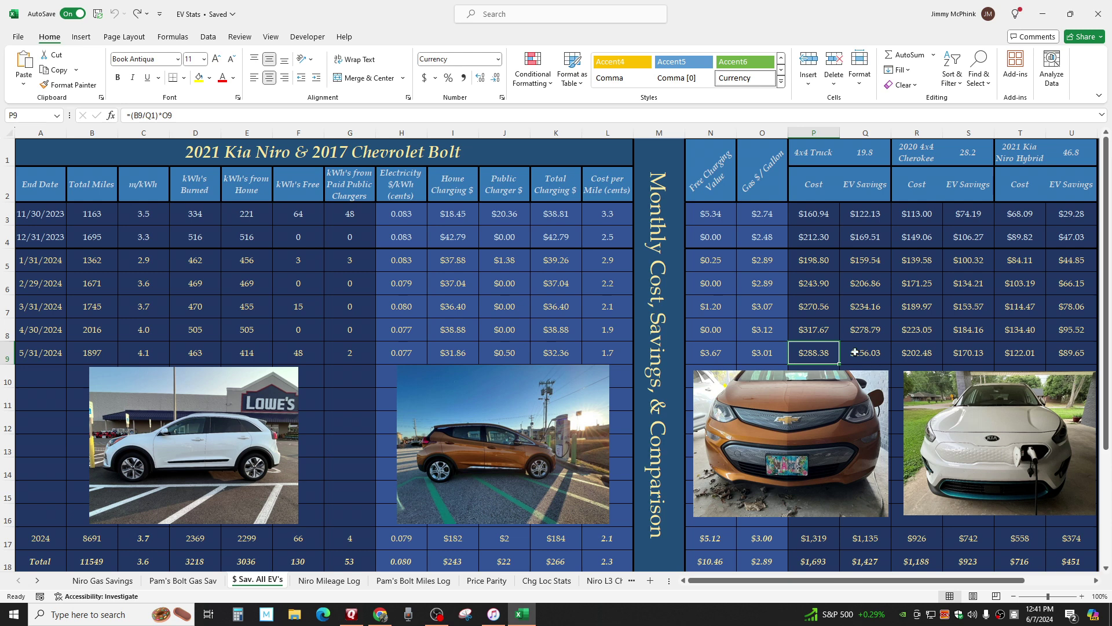
click(94, 355)
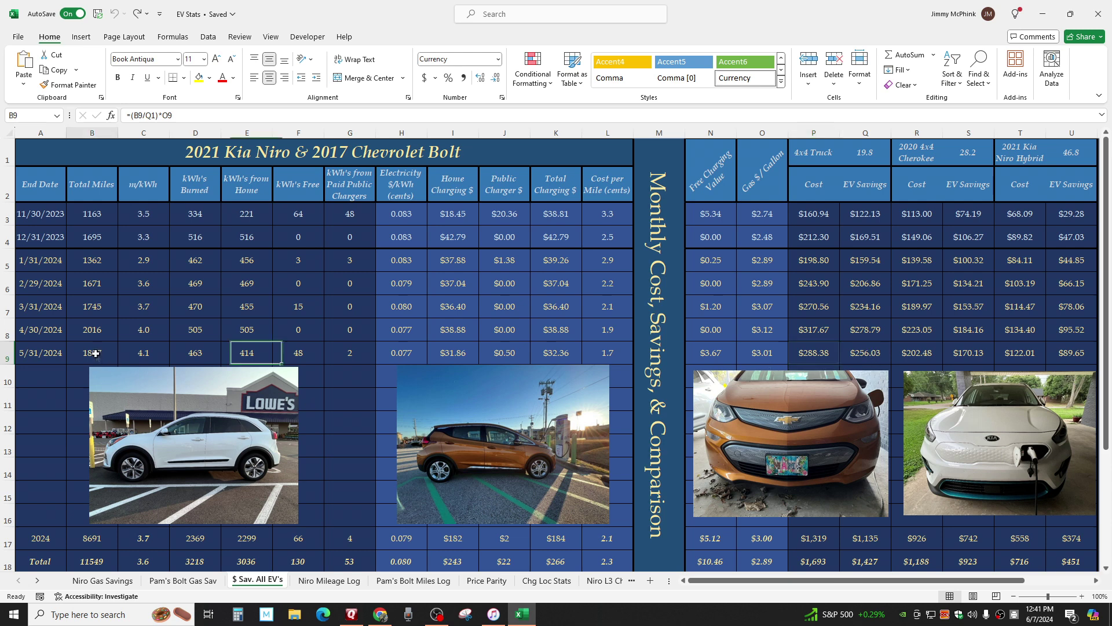
click(760, 357)
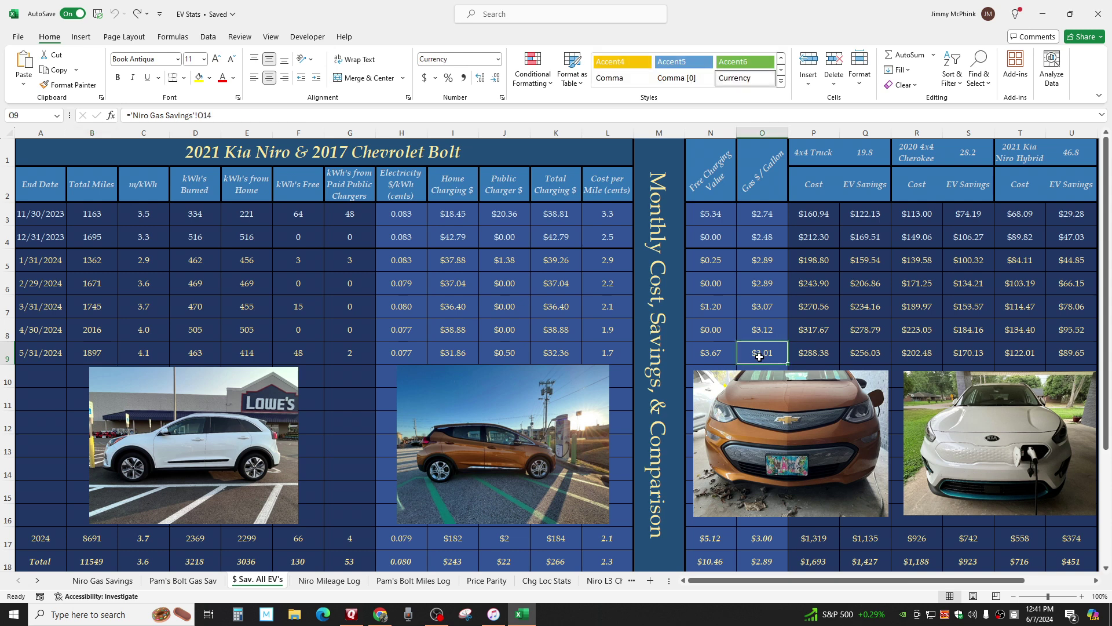
click(880, 355)
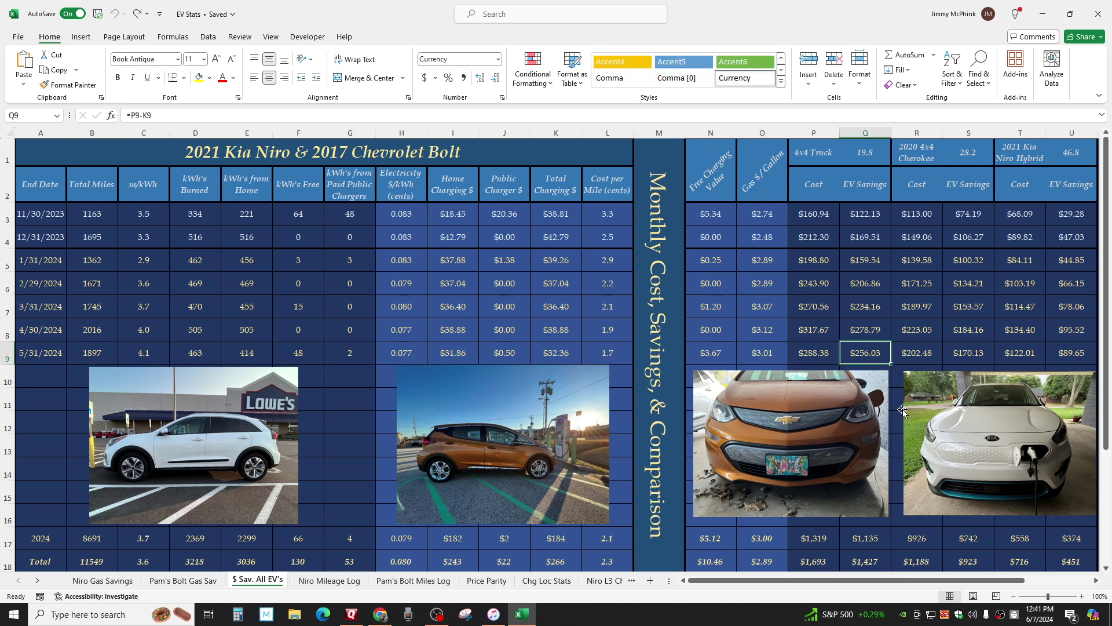
Check the 2020 4x4 Cherokee's MPG and 5/31/2024 EV savings, and go to the 2021 Kia Niro Hybrid heading
click(968, 153)
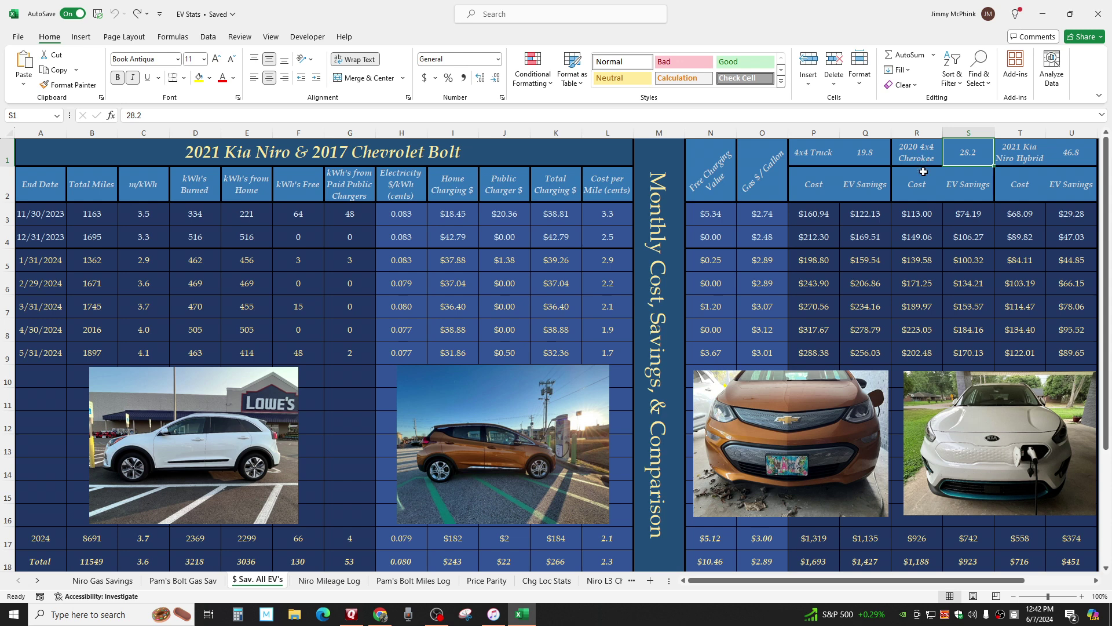
click(965, 354)
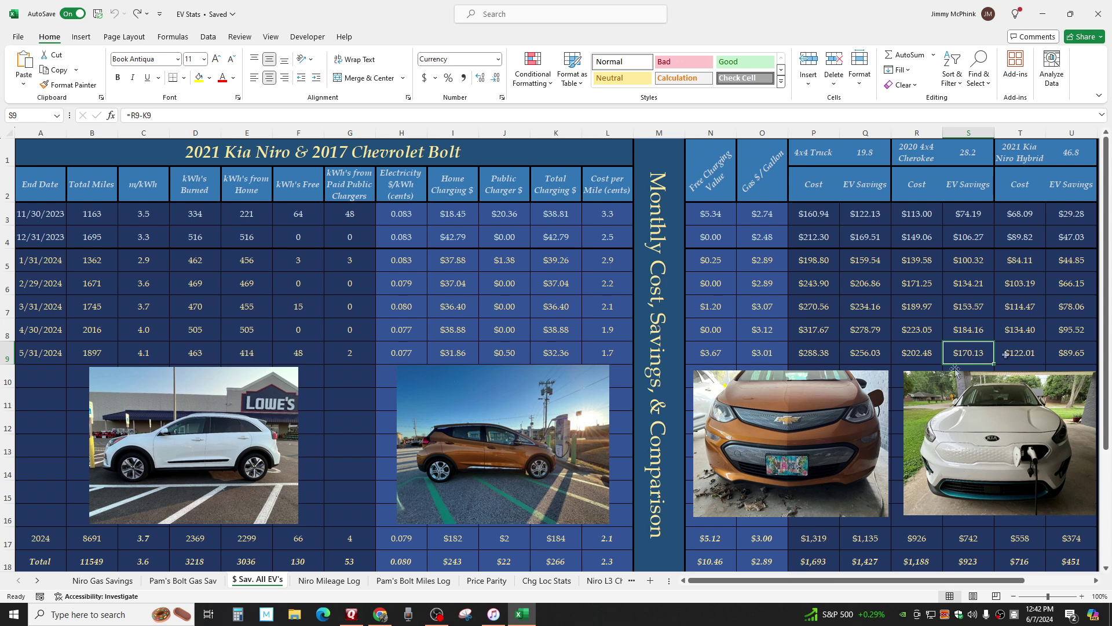
click(1017, 153)
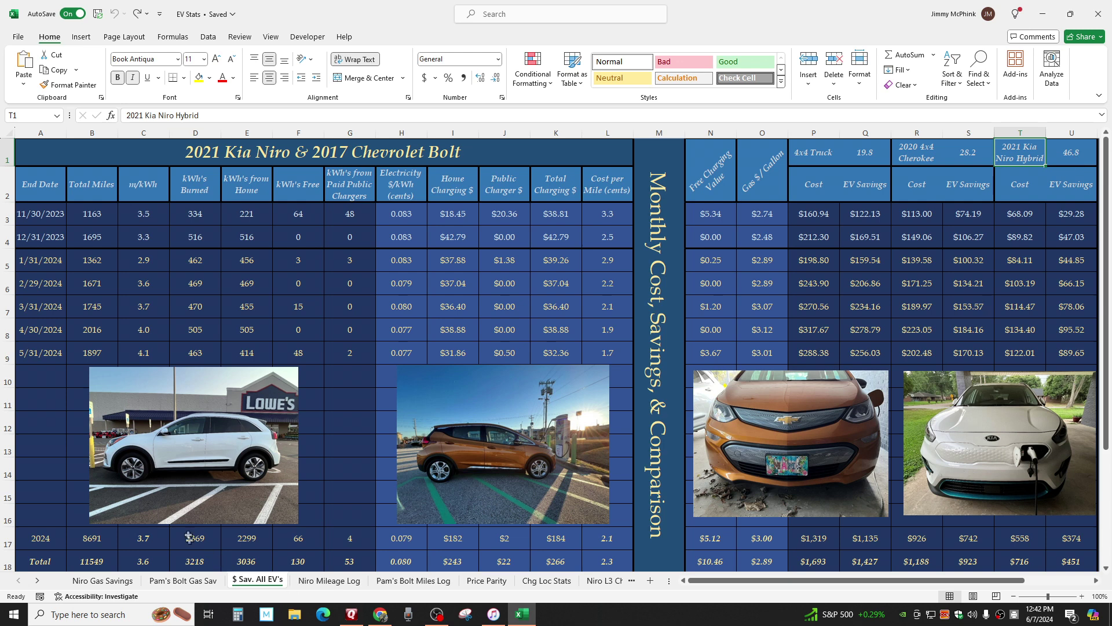
click(185, 464)
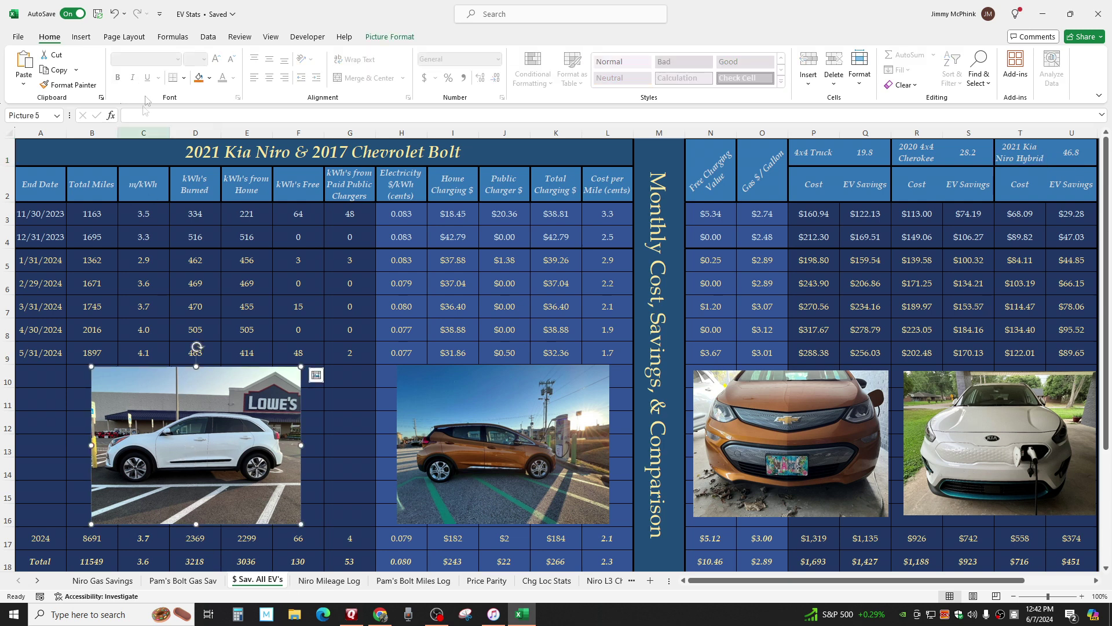
click(114, 13)
click(329, 416)
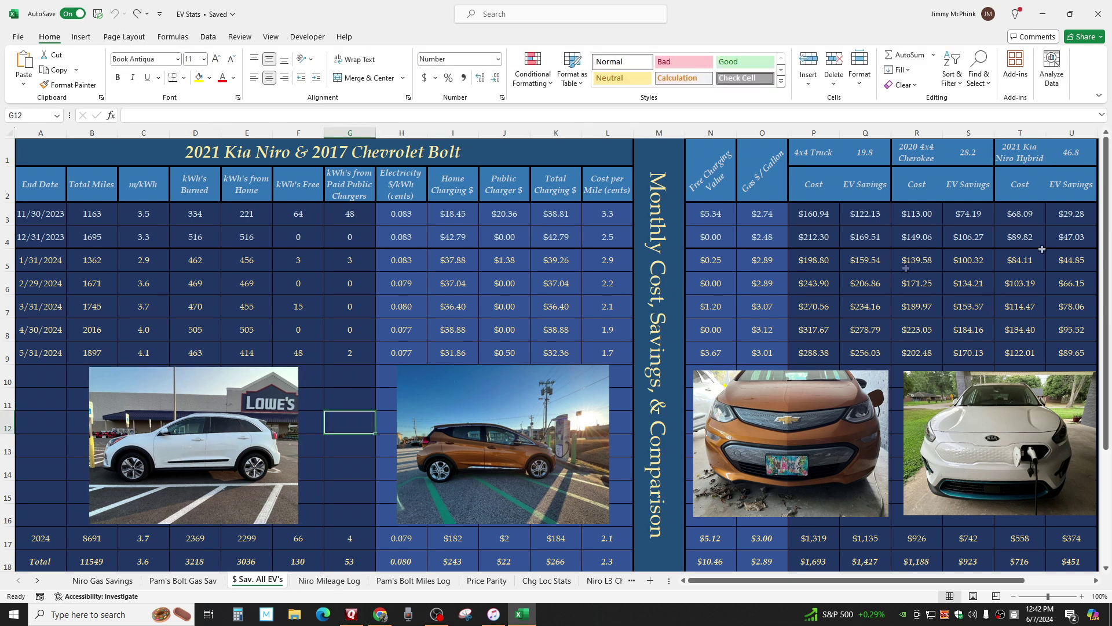
Check the Niro Hybrid's MPG and 5/31/2024 EV savings, and inspect the total EV savings against the 4x4 Truck
click(1077, 155)
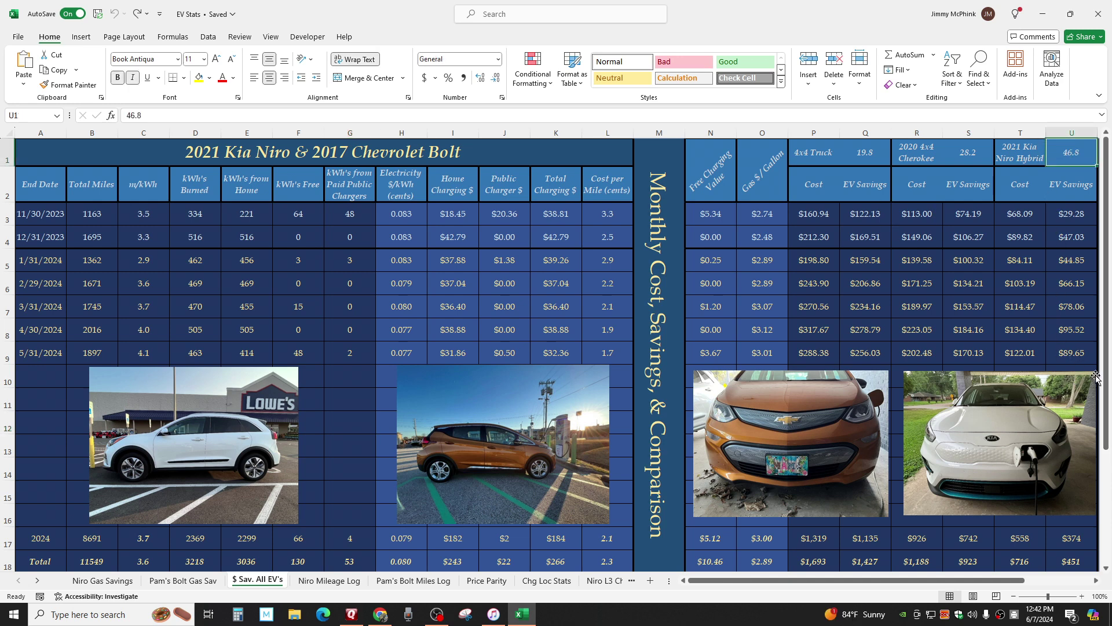
click(1079, 354)
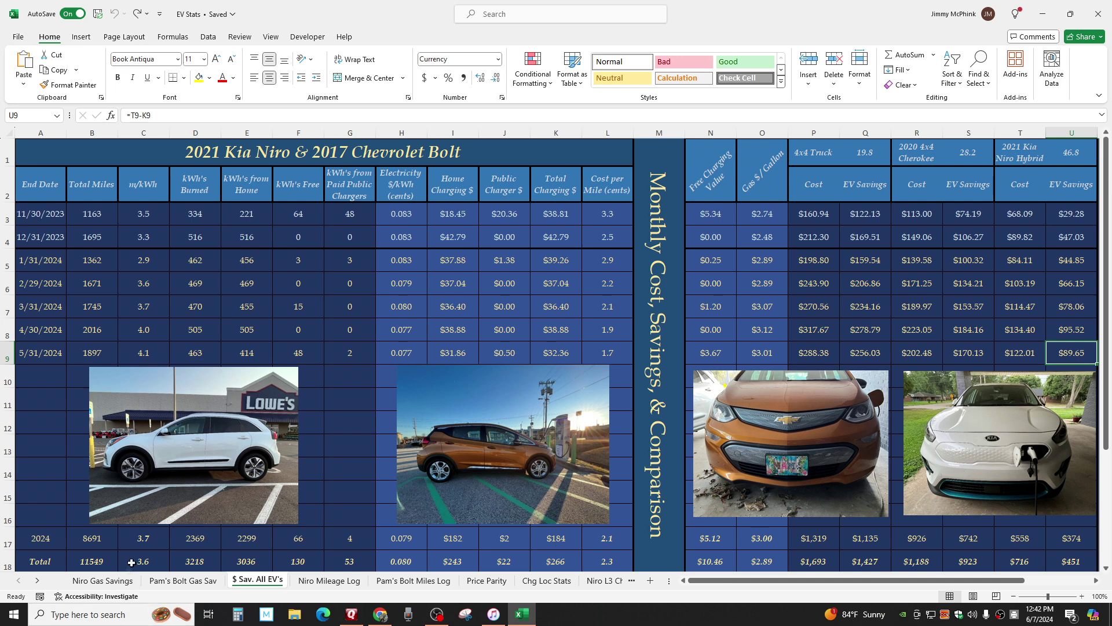
click(869, 565)
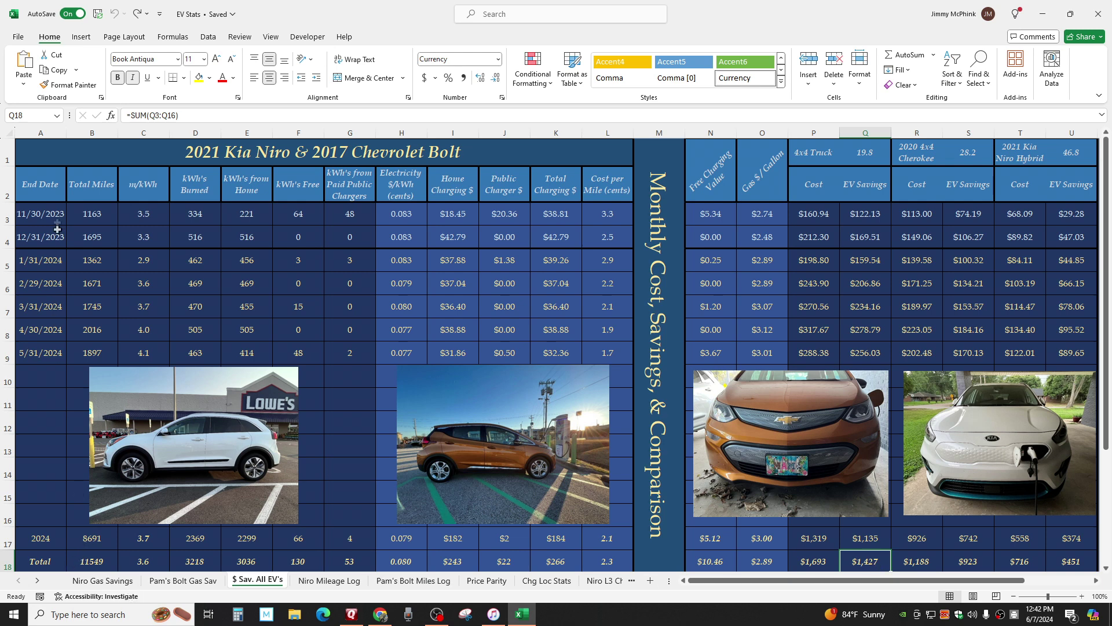
Go through the monthly total miles from 11/30/2023 to 5/31/2024 and relate them to the truck's total EV savings
click(79, 212)
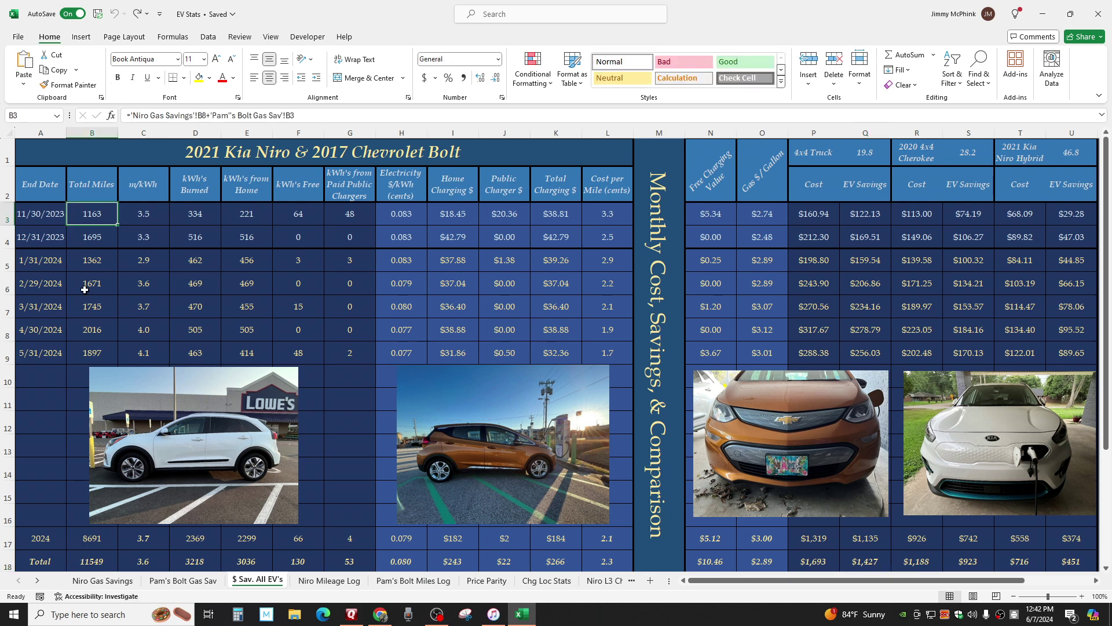
key(Down)
key(Down)
key(Down)
key(Down)
key(Down)
key(Down)
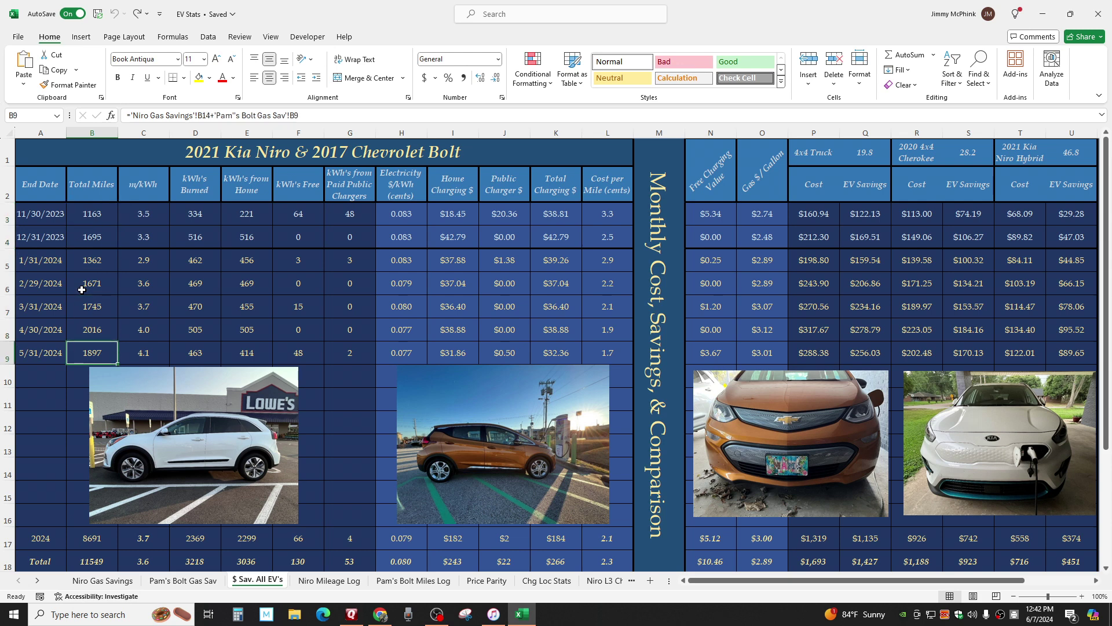
click(876, 556)
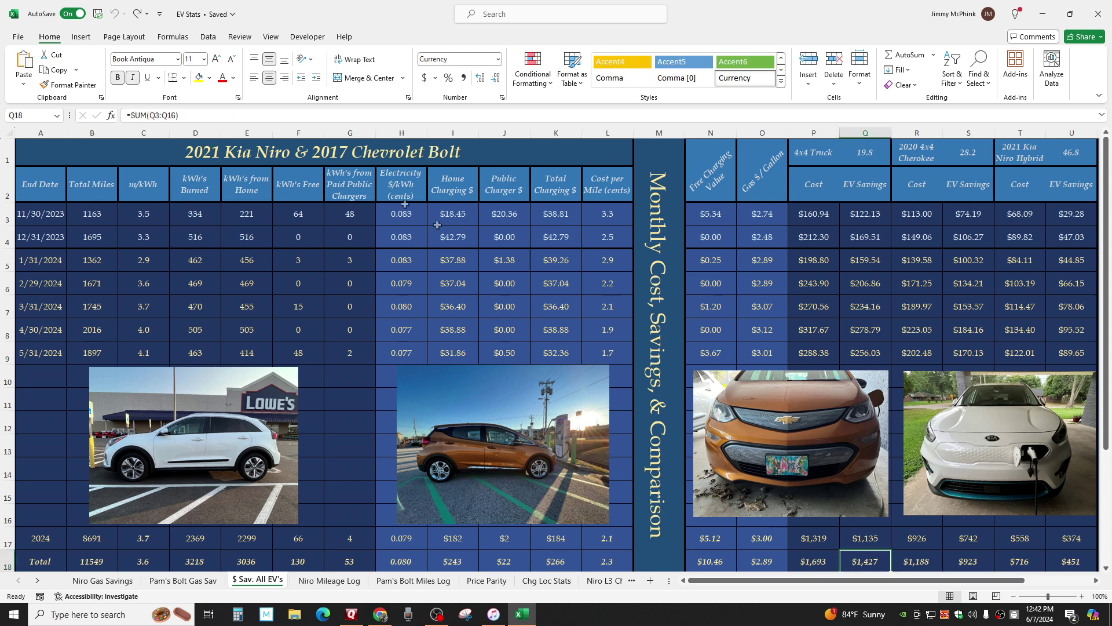
Review the sheet's EV title, the Free Charging Value heading, and the 4x4 Truck and 2021 Kia Niro Hybrid headings
click(399, 154)
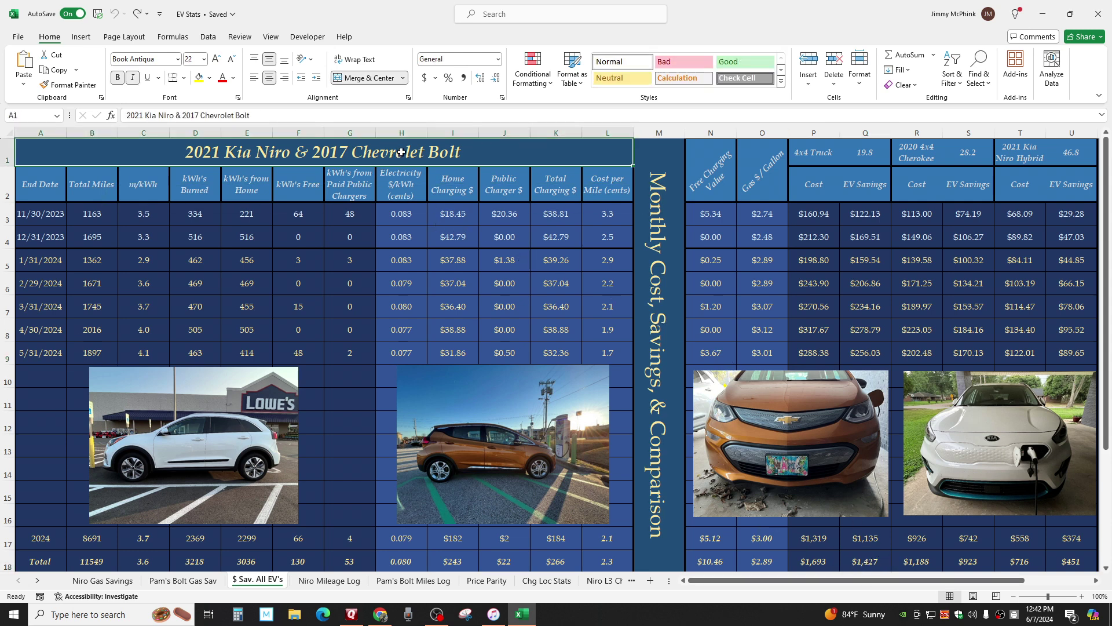
click(708, 173)
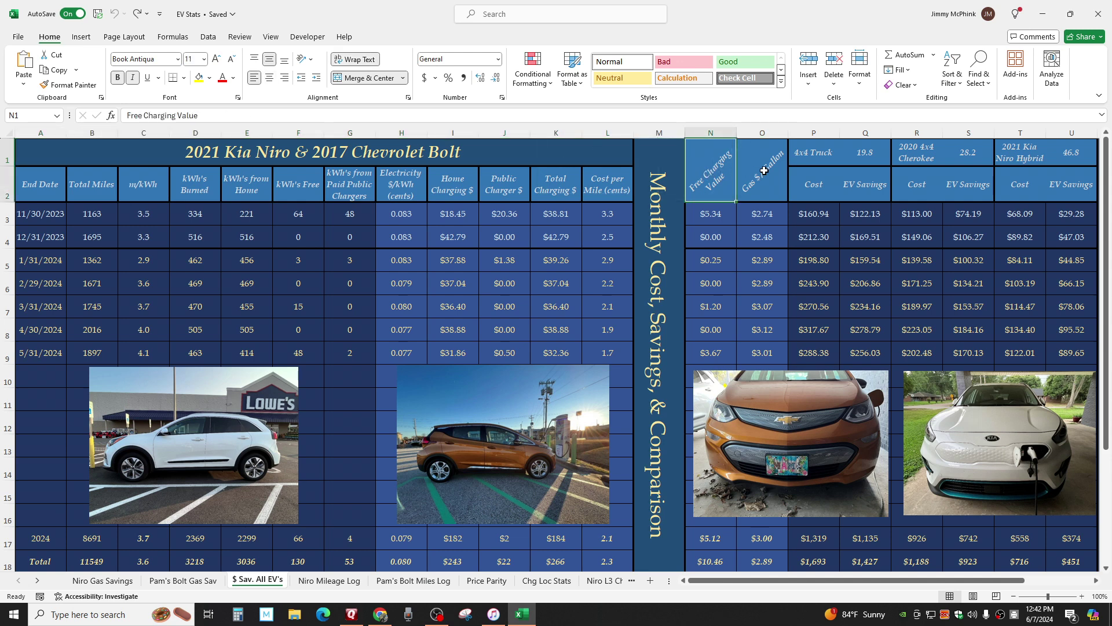
click(544, 153)
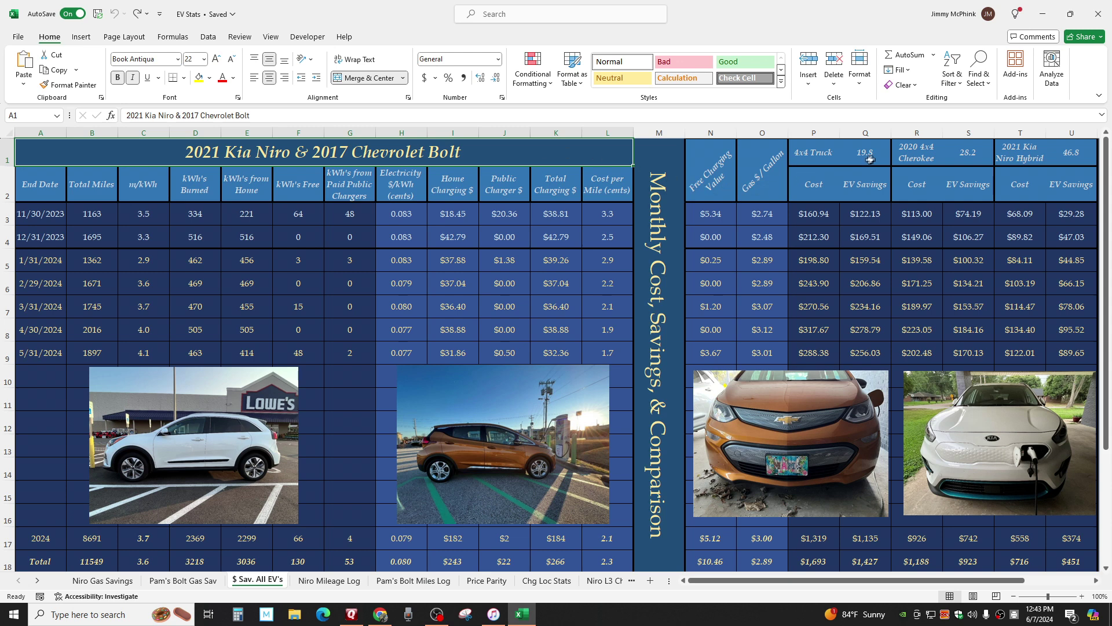
click(811, 146)
click(1020, 151)
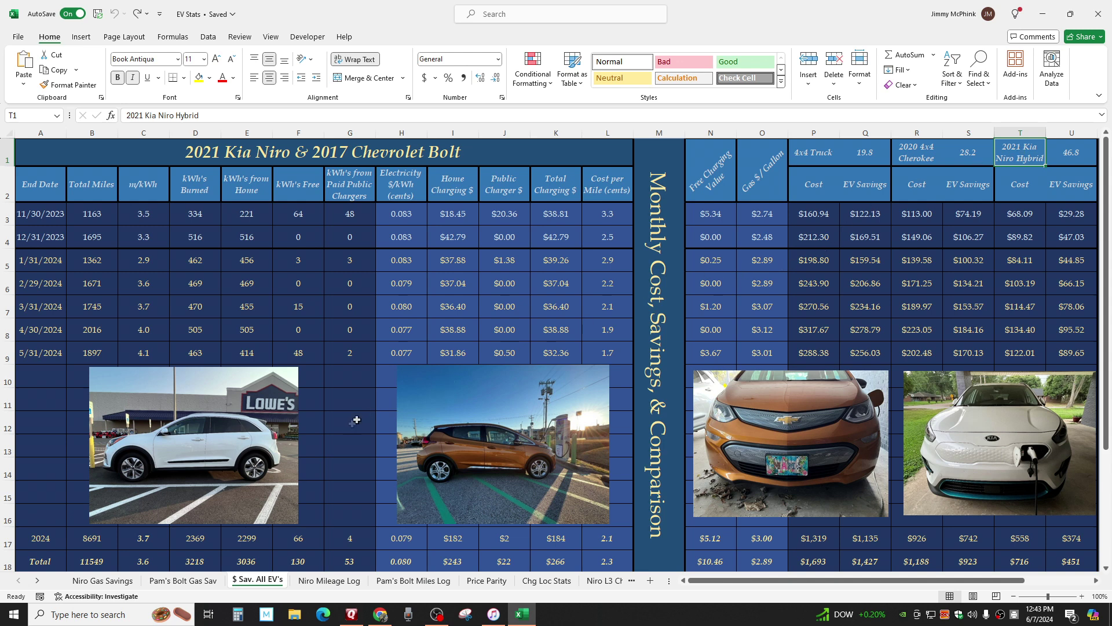
Examine the miles driven per day and projected yearly miles in the Niro and Bolt mileage logs
click(340, 582)
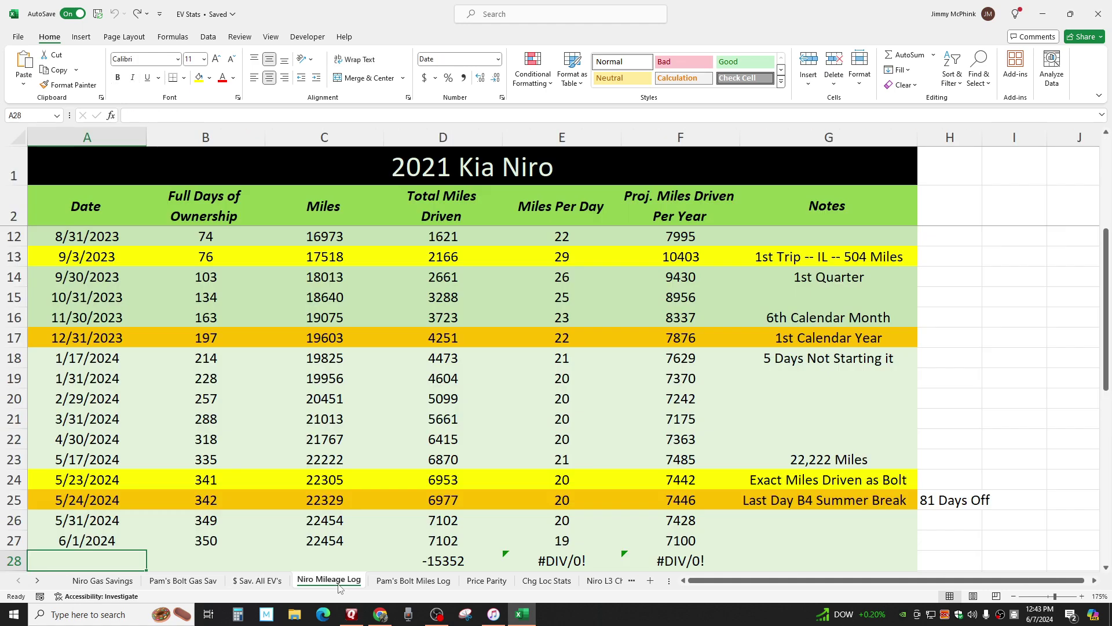
click(405, 582)
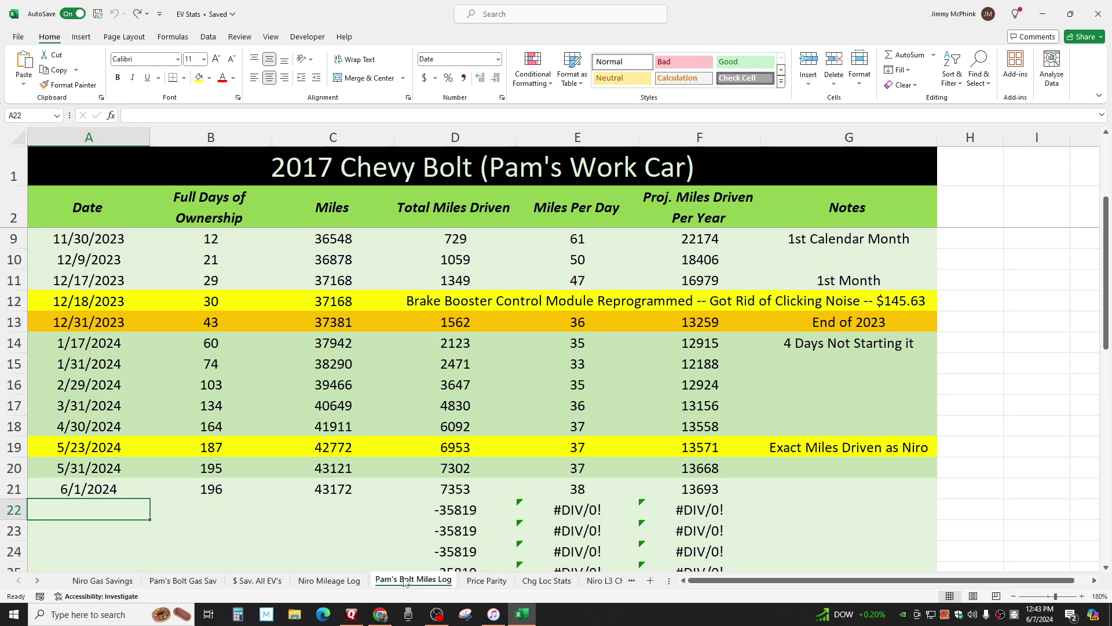
On the Price Parity sheet, inspect the gas vehicle's MPG and the gas price at which both vehicle types reach parity
click(483, 581)
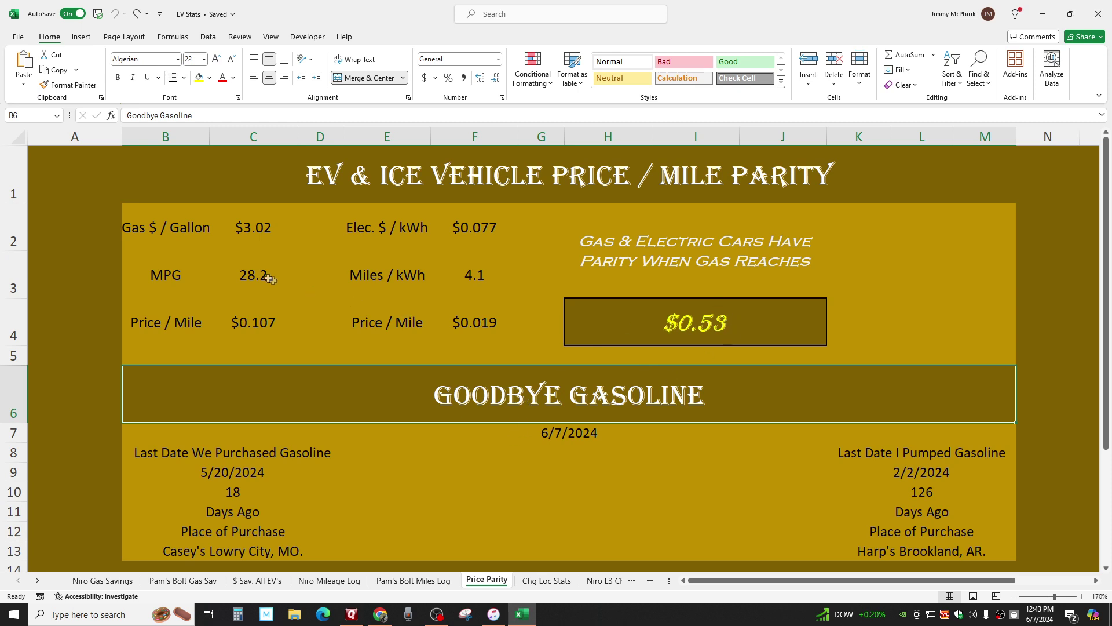
click(241, 282)
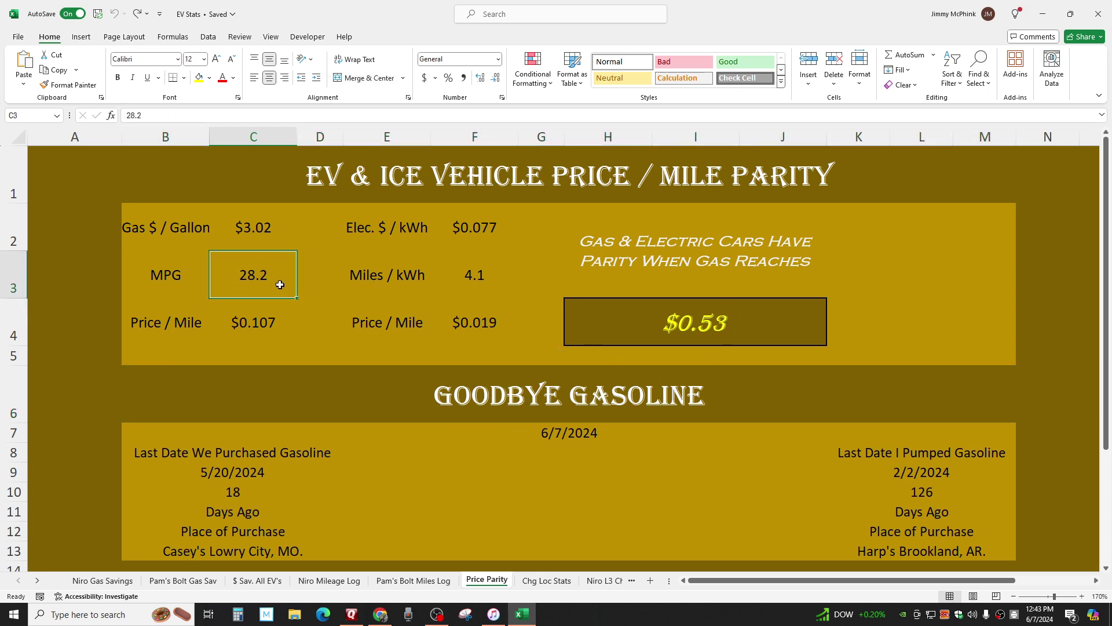
click(736, 328)
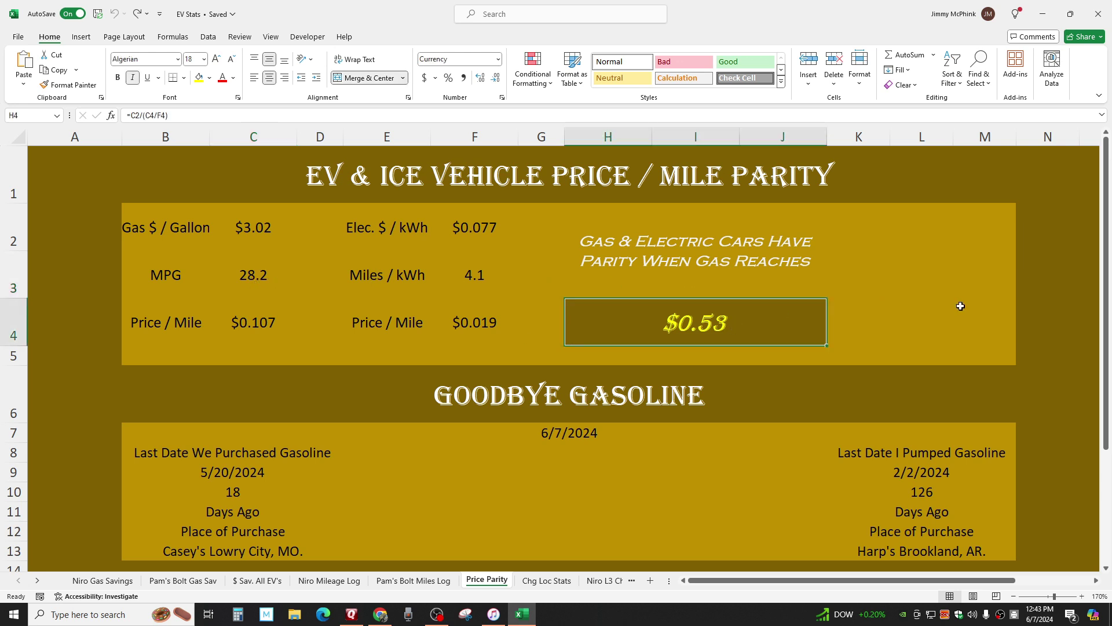
Set the gas vehicle's MPG to 19.8 in the price parity comparison, and move on to the Goodbye Gasoline section
click(242, 273)
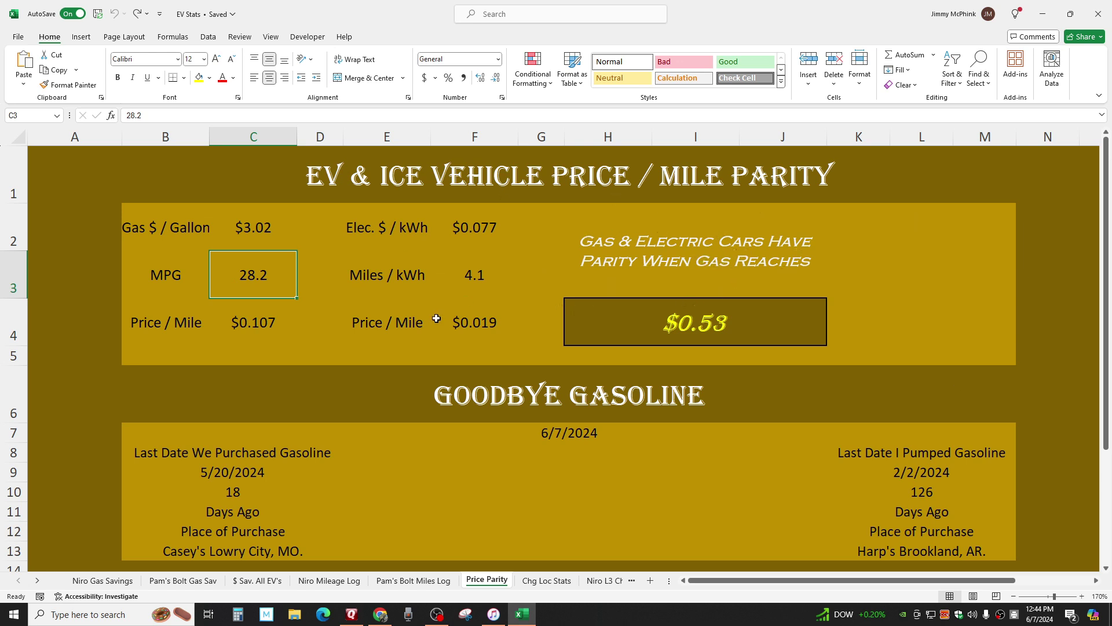
text(19.8)
key(Return)
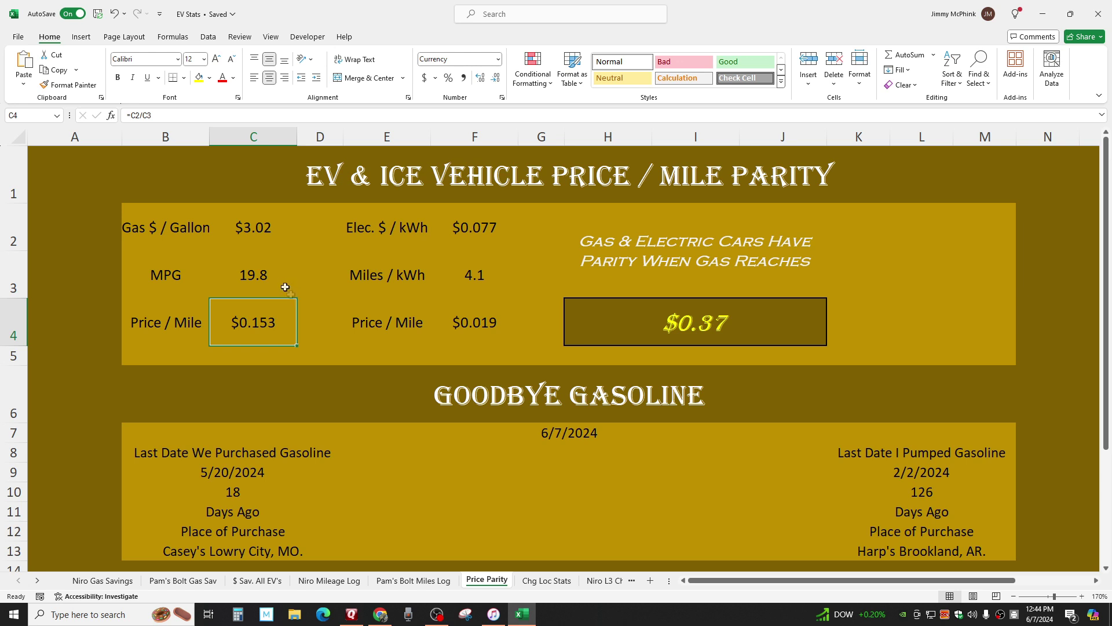
click(239, 275)
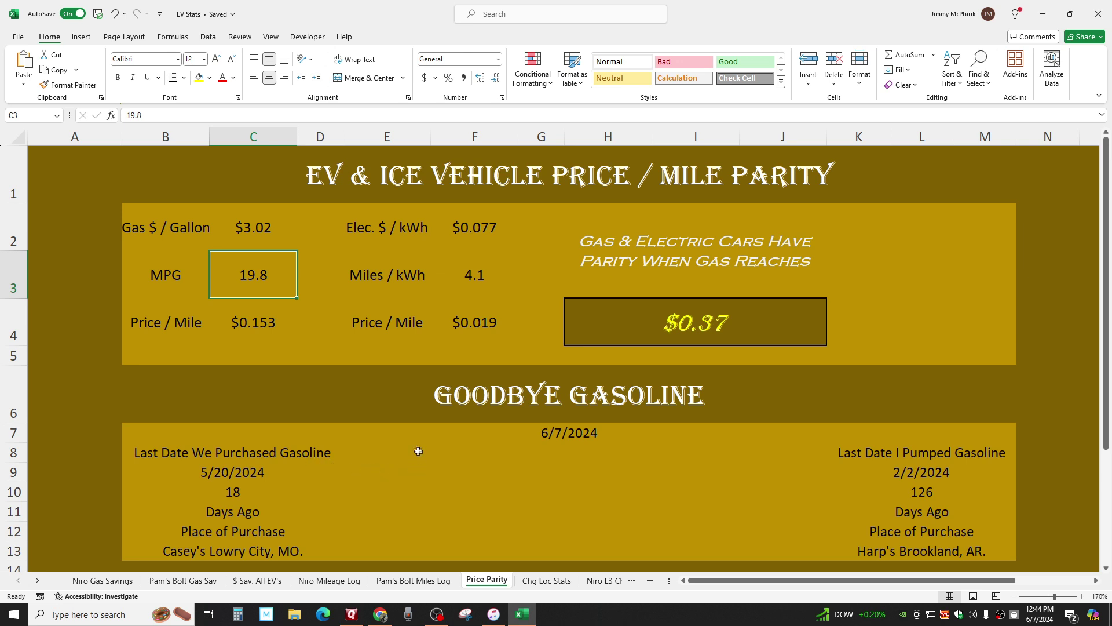
click(497, 403)
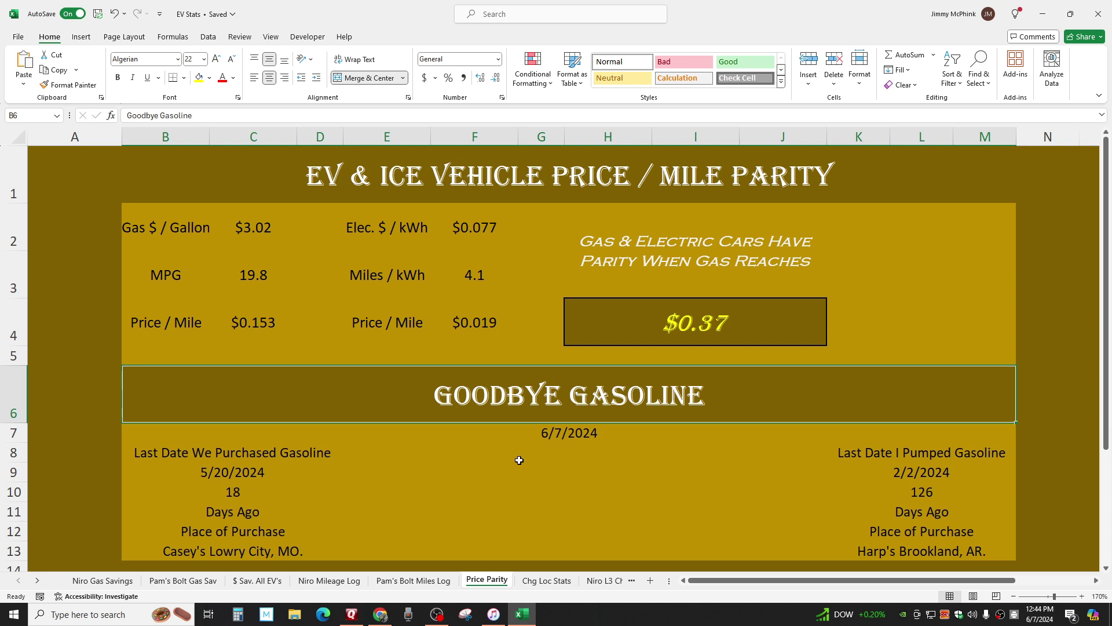
In the Goodbye Gasoline section, examine today's date, the last gasoline purchase date and the days elapsed since the last purchase and last pumping
click(573, 432)
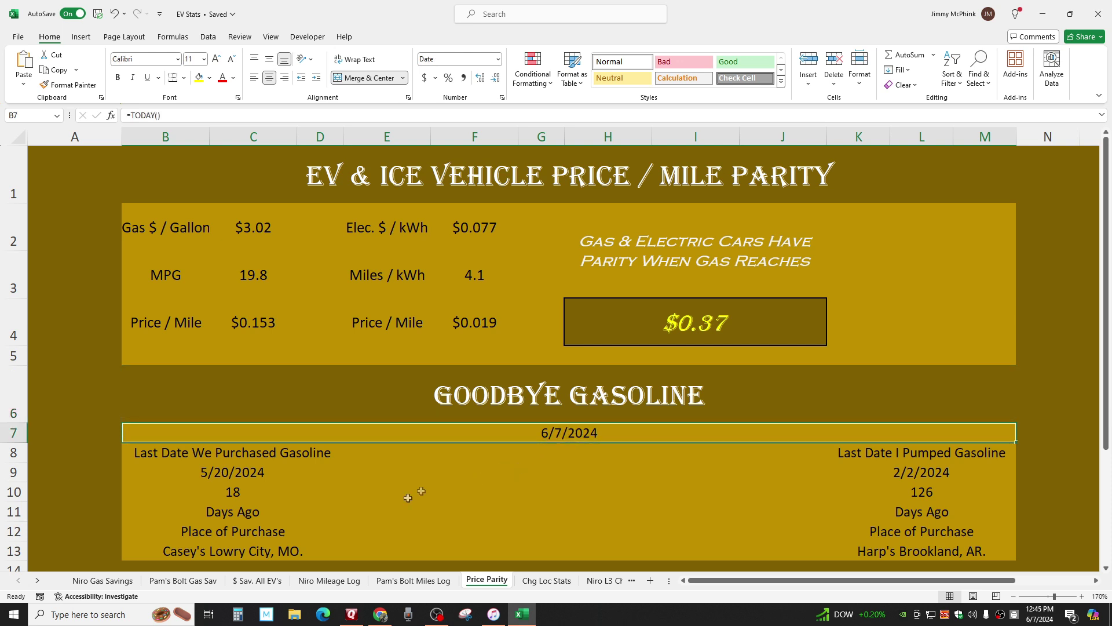
click(242, 469)
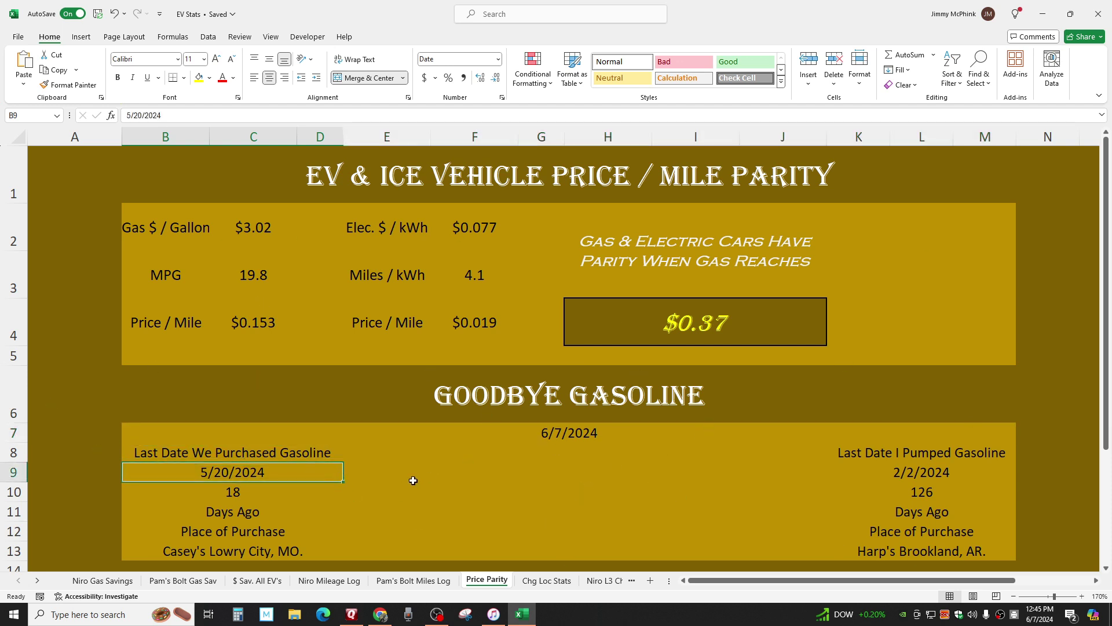
click(248, 494)
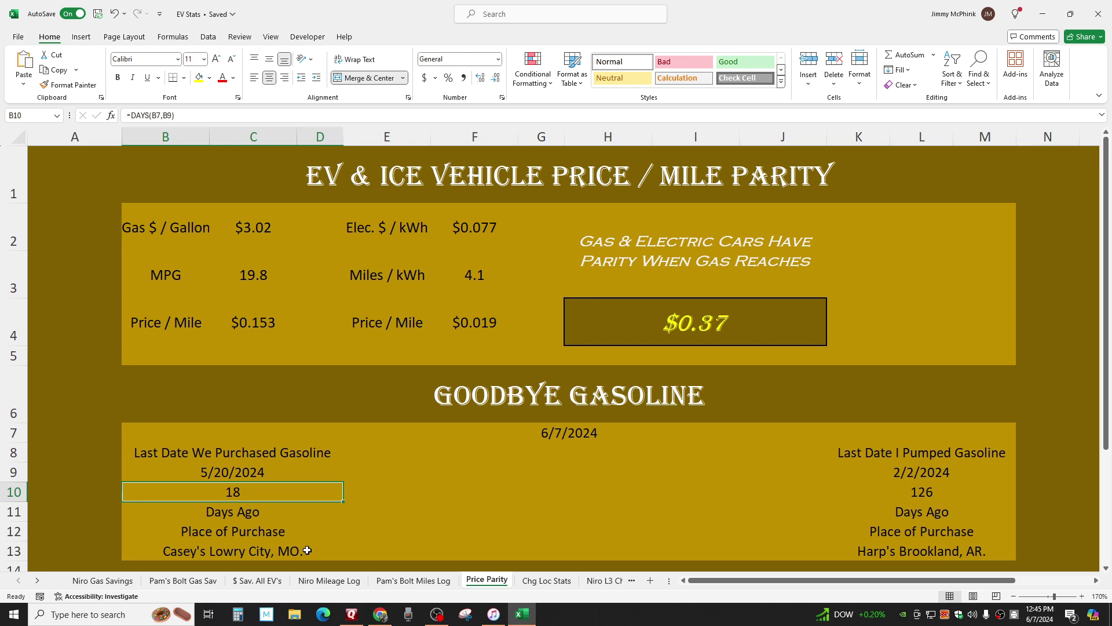
click(906, 493)
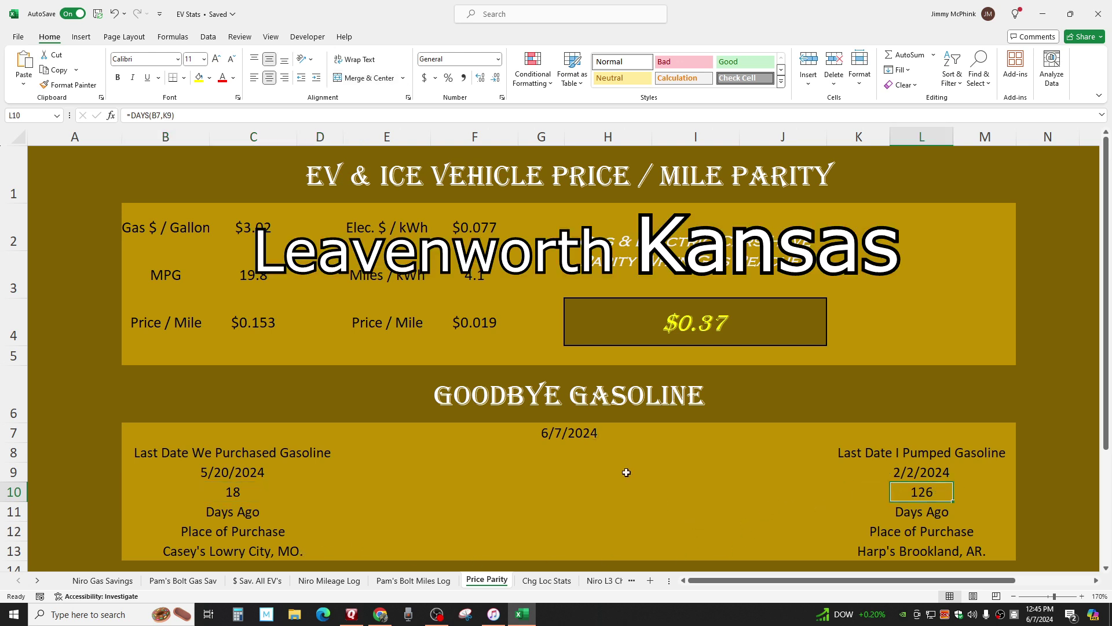
click(564, 386)
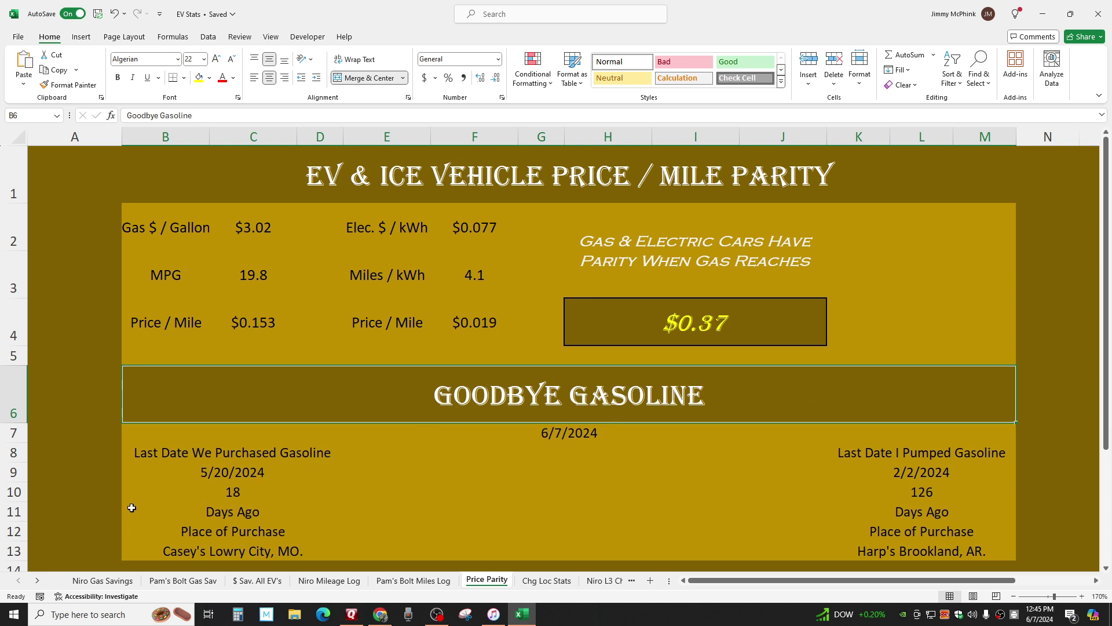
click(553, 170)
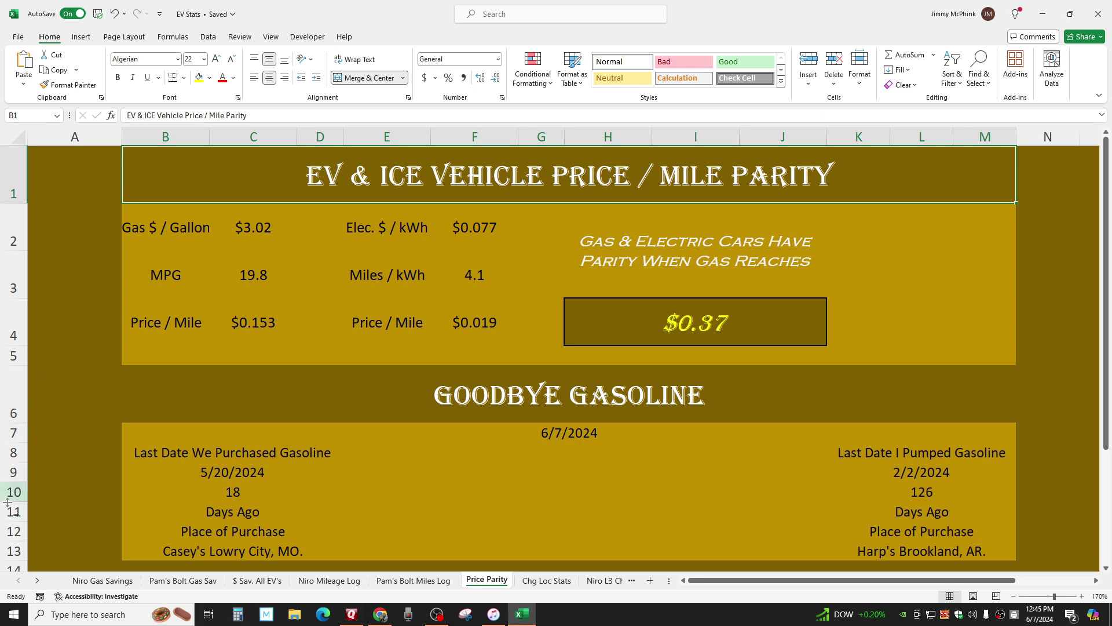
Look over the Niro Gas Savings sheet and the $ Sav. All EV's sheet, including its Kia Niro picture and combined vehicle title
click(93, 586)
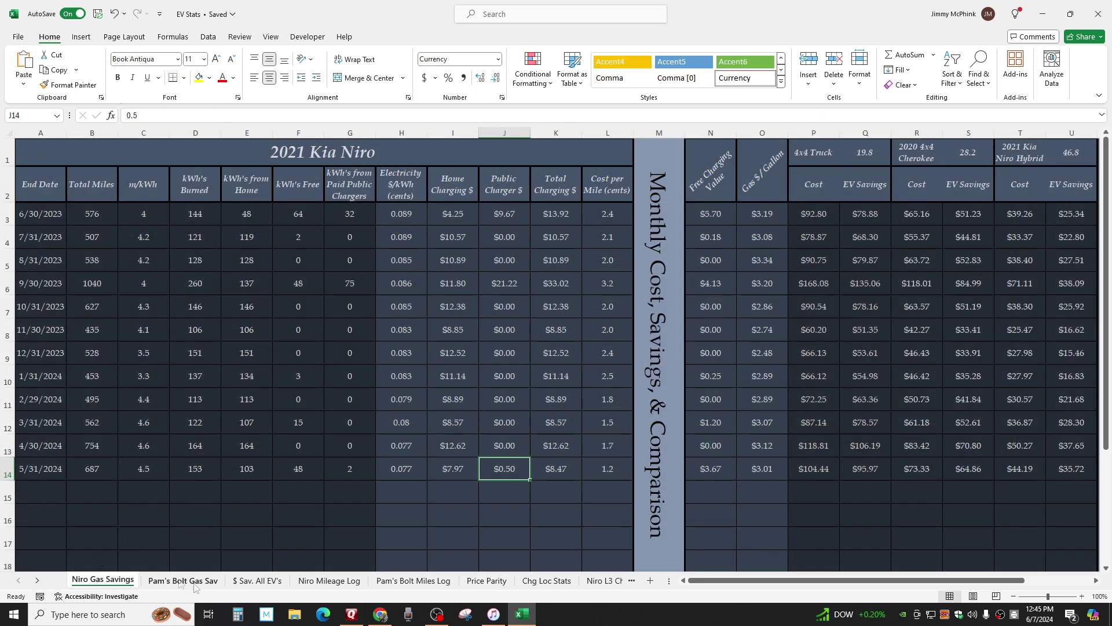
click(246, 587)
click(197, 452)
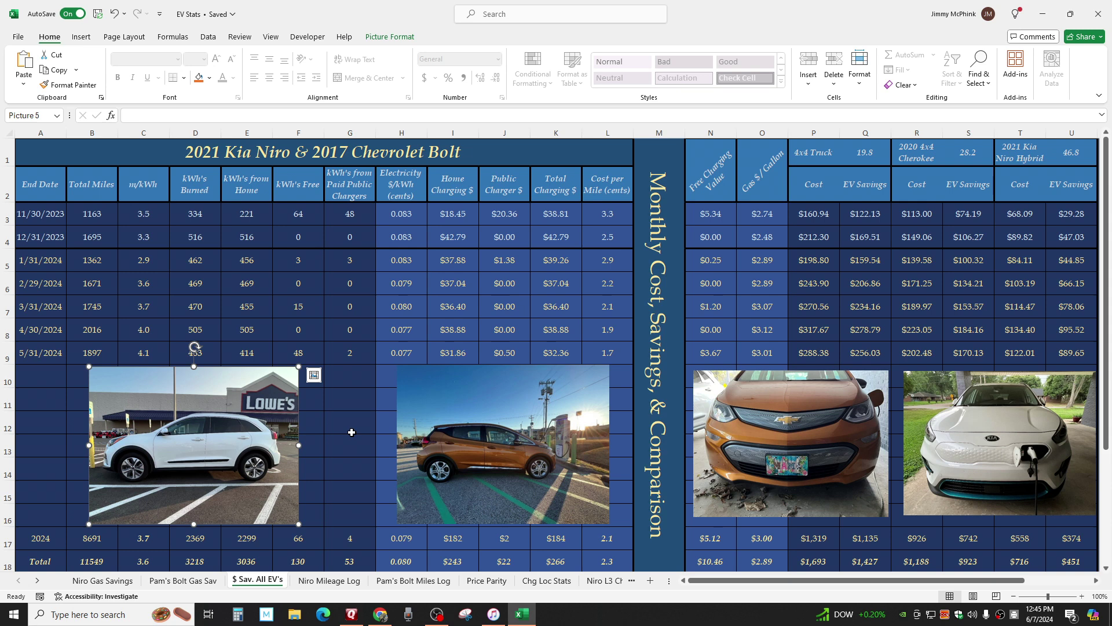
click(406, 159)
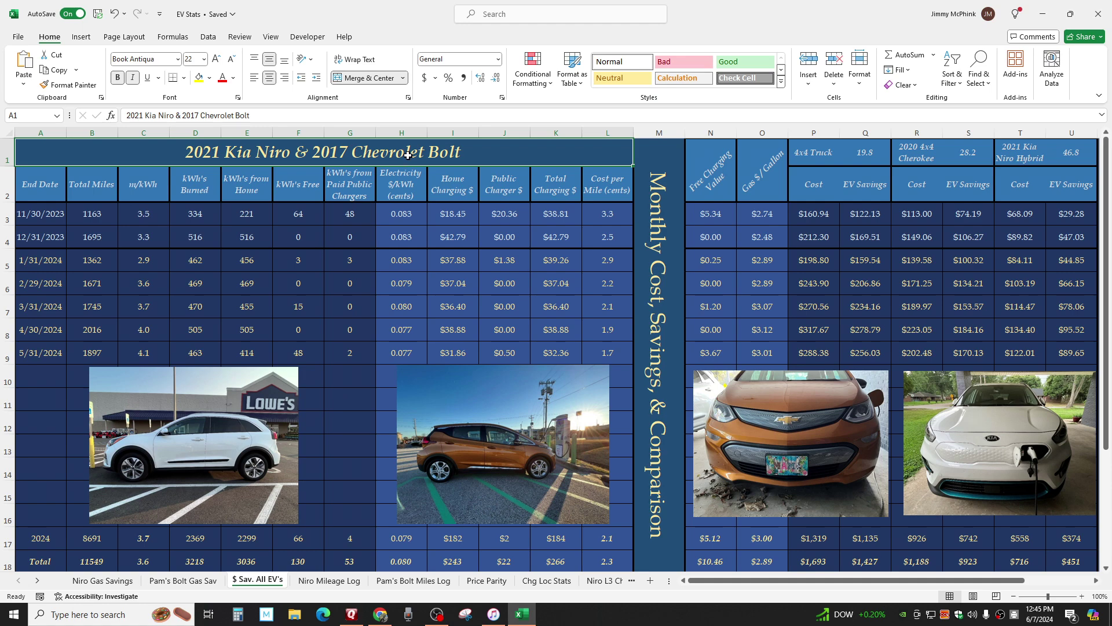
On the Chg Loc Stats sheet, inspect the home charging percentages of the Bolt and the Niro, and return to the $ Sav. All EV's sheet
click(535, 581)
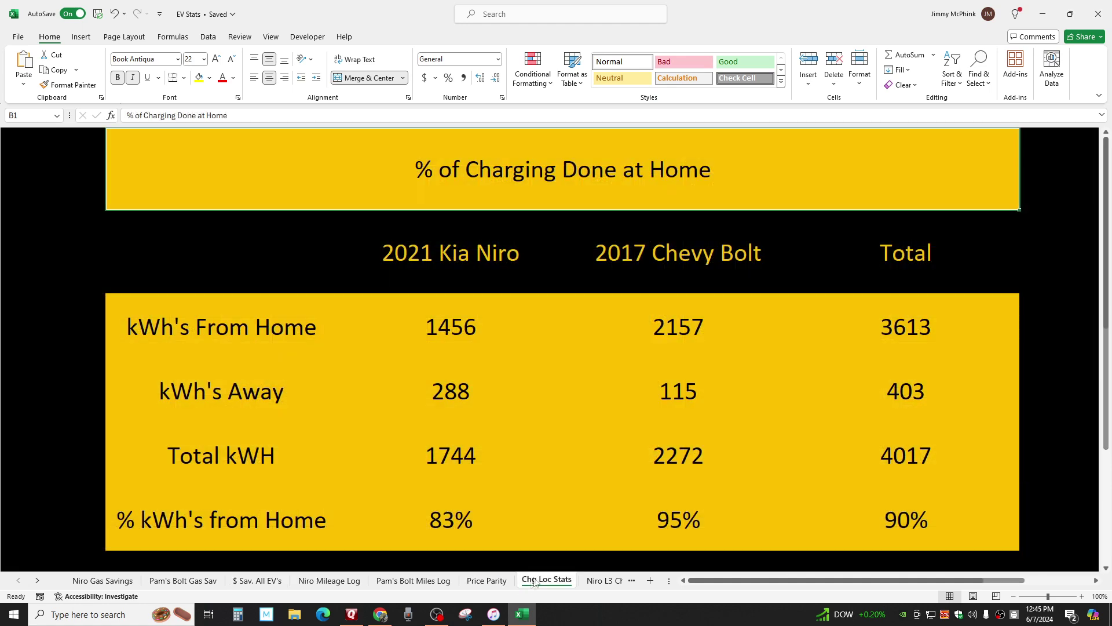
click(686, 523)
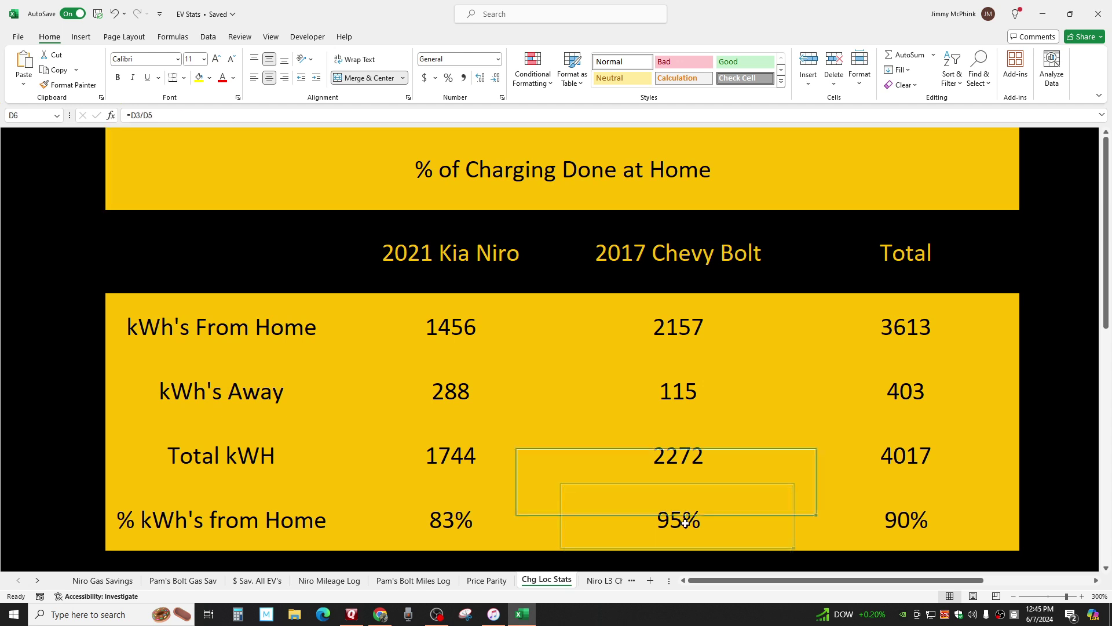
click(481, 505)
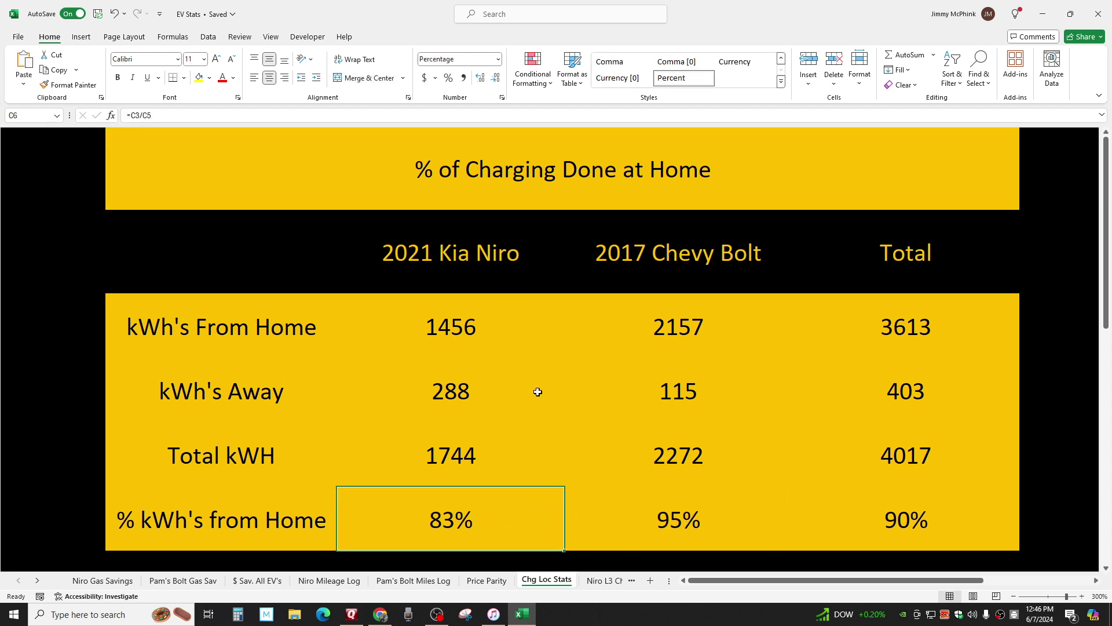
click(258, 580)
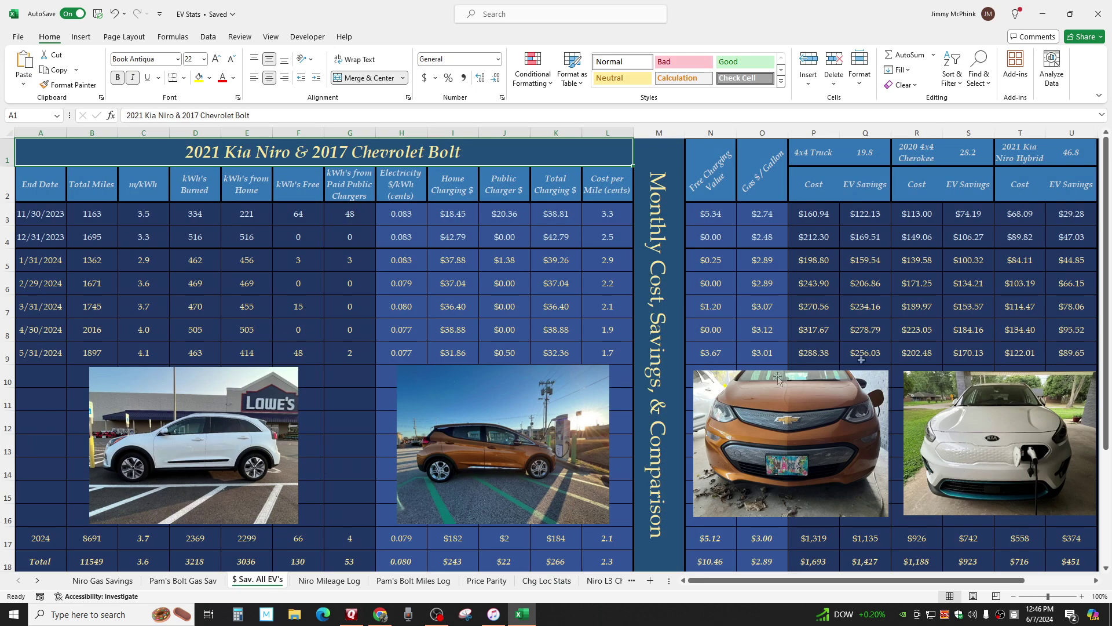